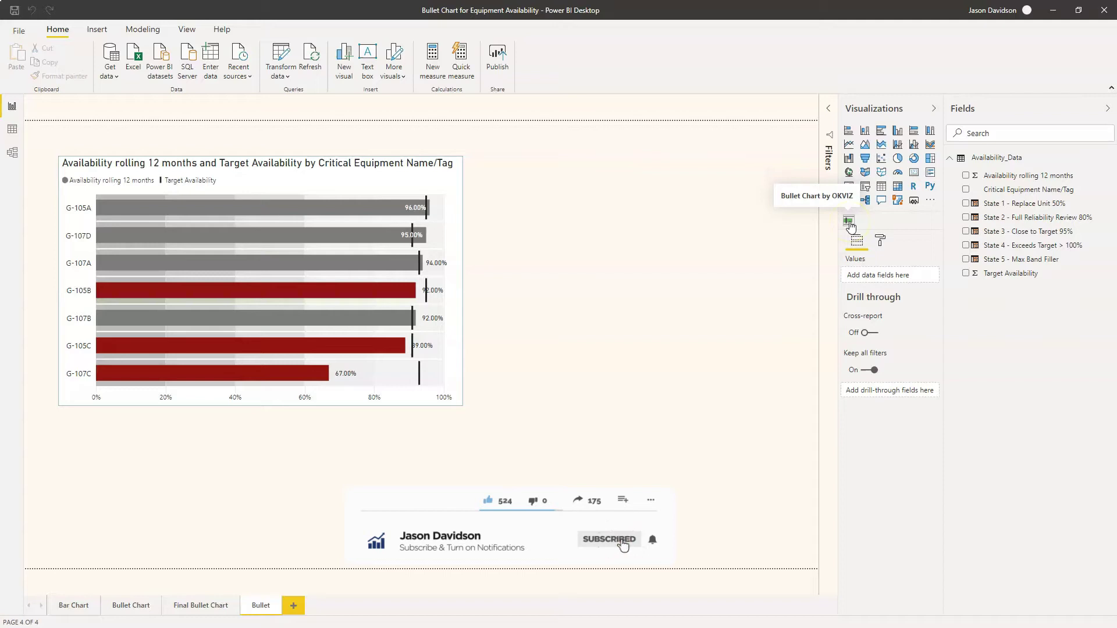
Open the More visuals menu with the Get, Import, Remove and Restore options for custom visuals
{"action": "left_click", "coordinate": [930, 200]}
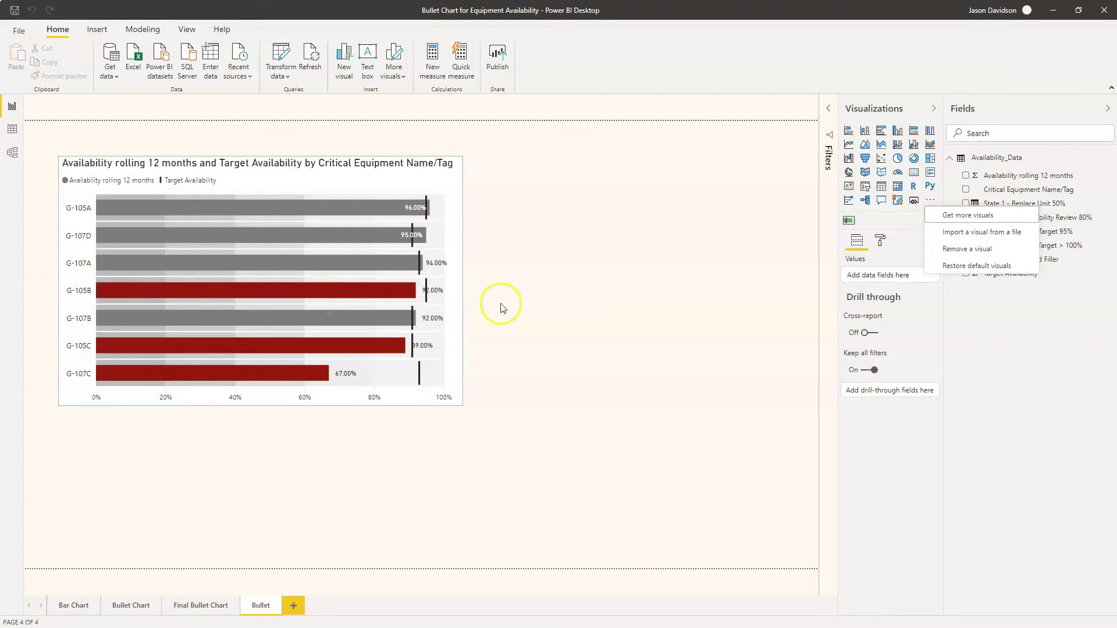
Dismiss the visuals menu, select the bullet chart and show its Format pane options
{"action": "left_click", "coordinate": [559, 298]}
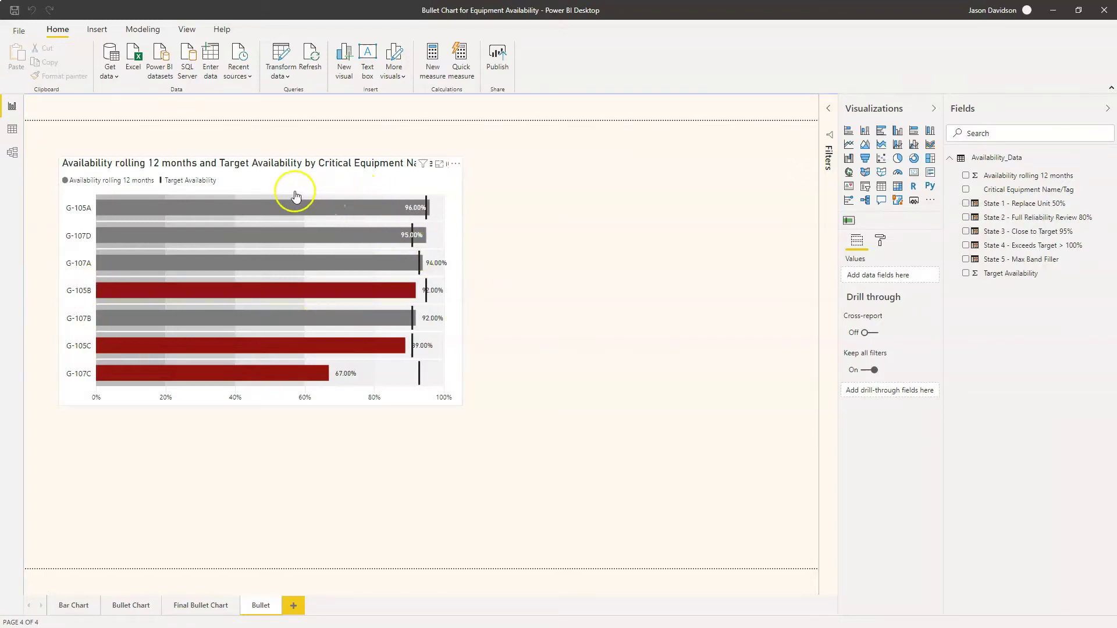
{"action": "left_click", "coordinate": [459, 187]}
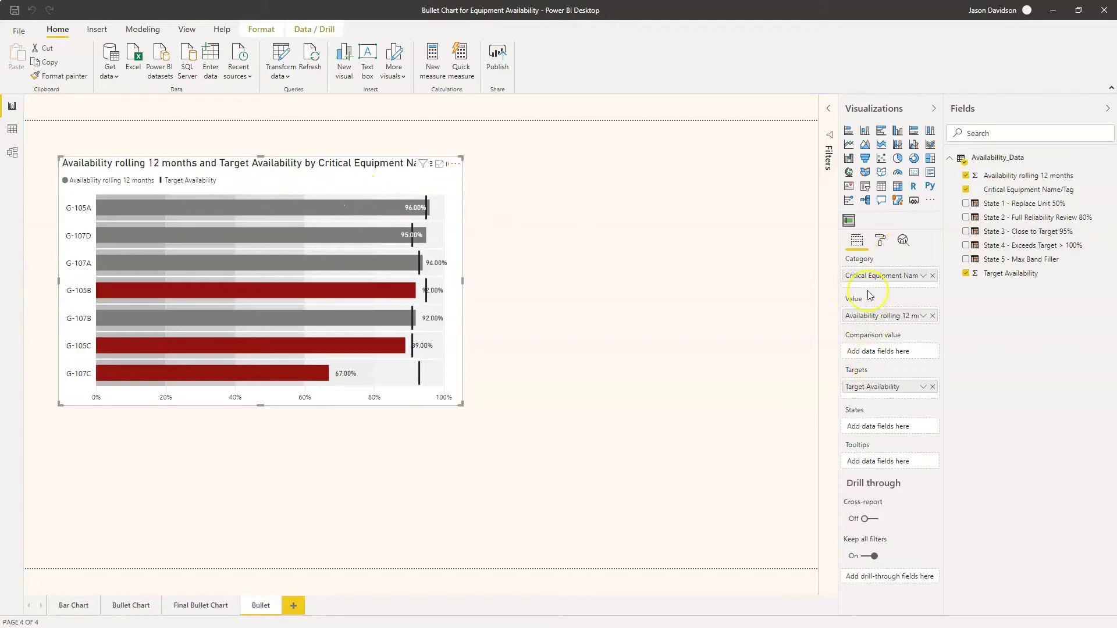
{"action": "left_click", "coordinate": [882, 245]}
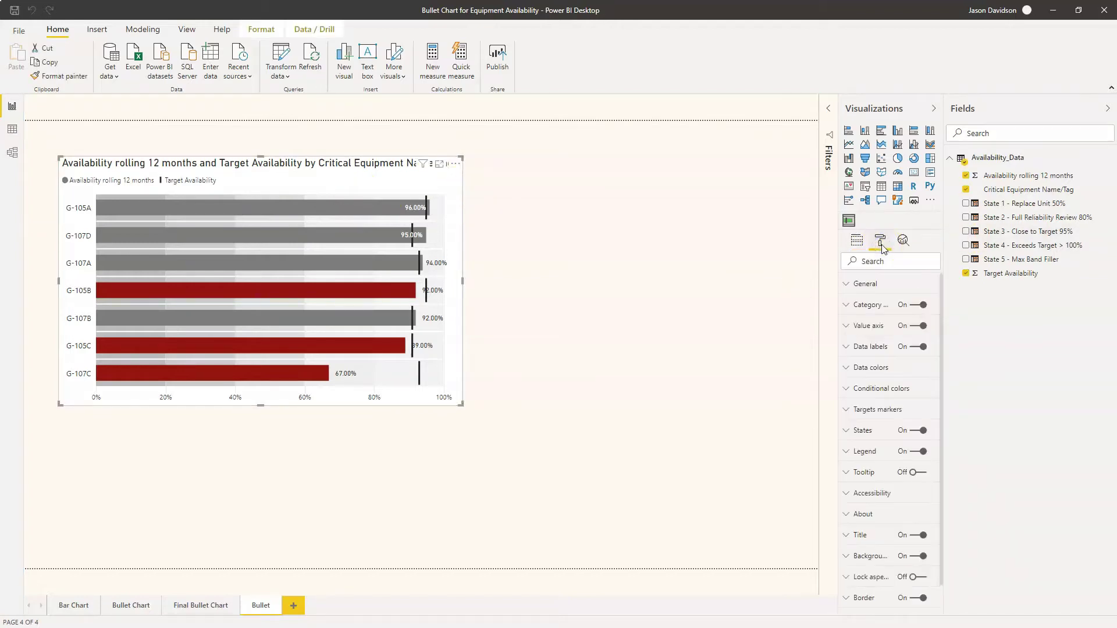
Review the States band settings, then return to the Fields wells to check the empty States well
{"action": "left_click", "coordinate": [848, 432]}
{"action": "left_click_drag", "start_coordinate": [941, 387], "coordinate": [940, 446]}
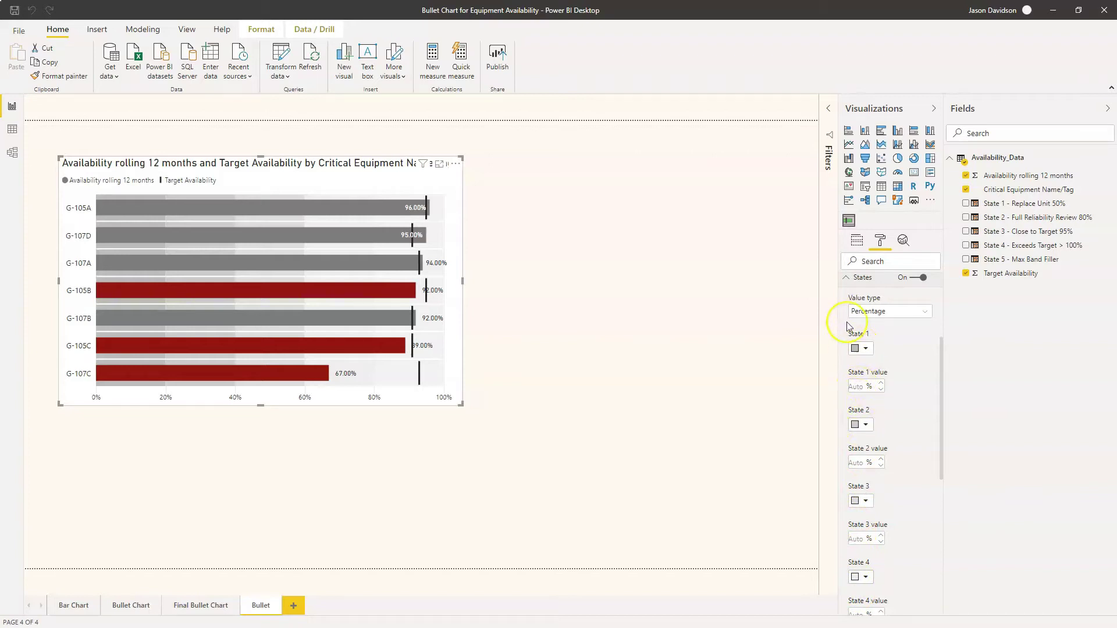
{"action": "left_click_drag", "start_coordinate": [943, 377], "coordinate": [944, 317]}
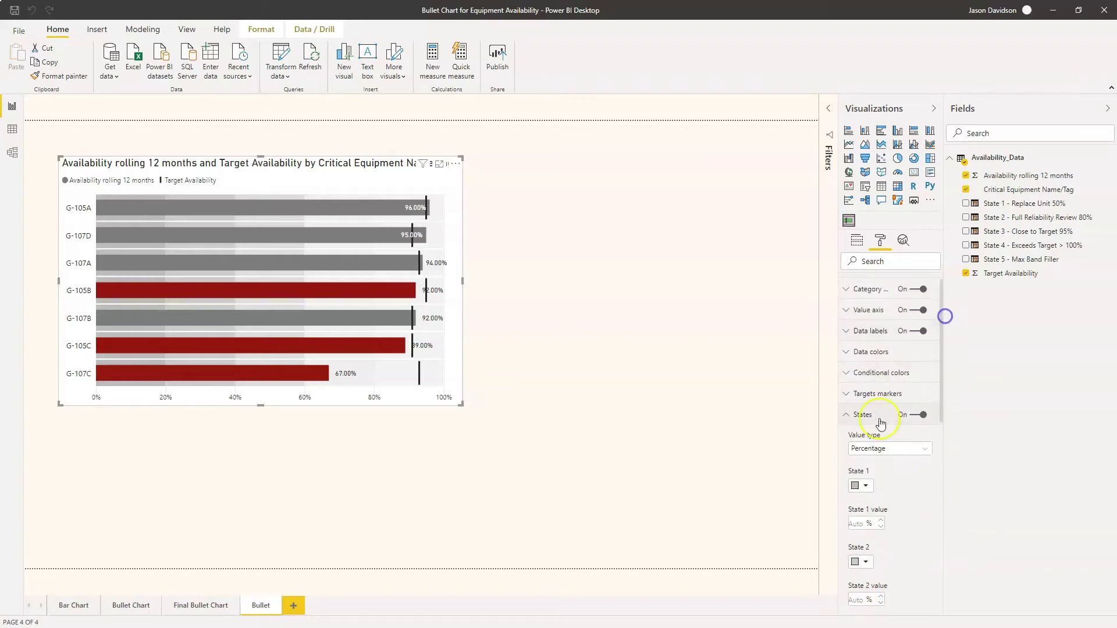
{"action": "left_click", "coordinate": [847, 415]}
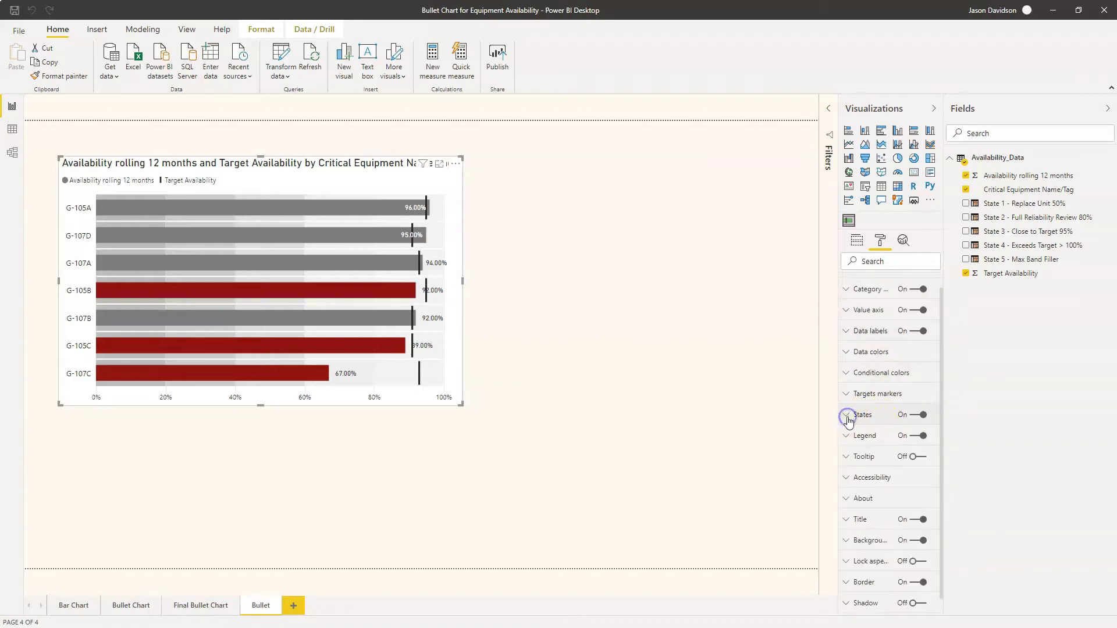
{"action": "left_click", "coordinate": [857, 242]}
{"action": "left_click", "coordinate": [861, 413]}
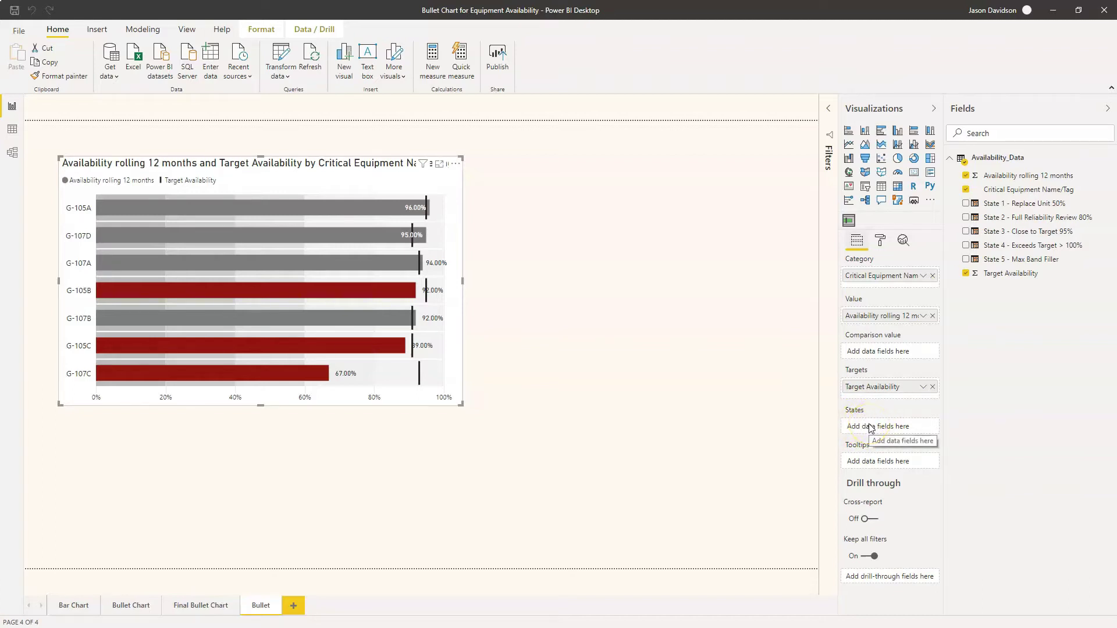
Expand and scroll through the States settings, collapse them and scroll the Format pane to the top
{"action": "left_click", "coordinate": [882, 241]}
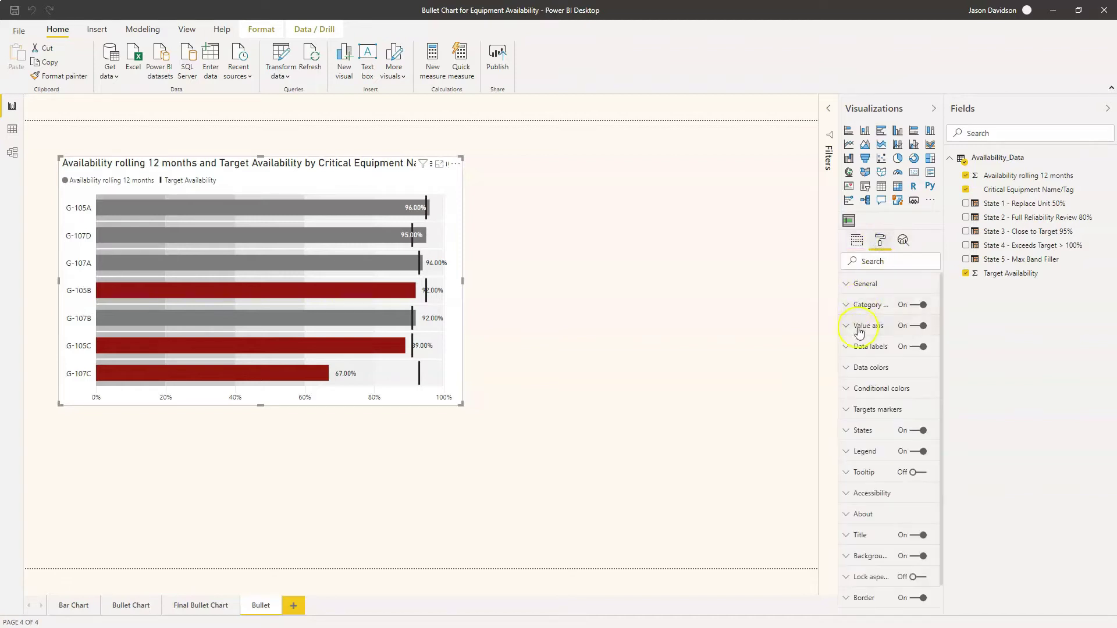
{"action": "left_click", "coordinate": [856, 431]}
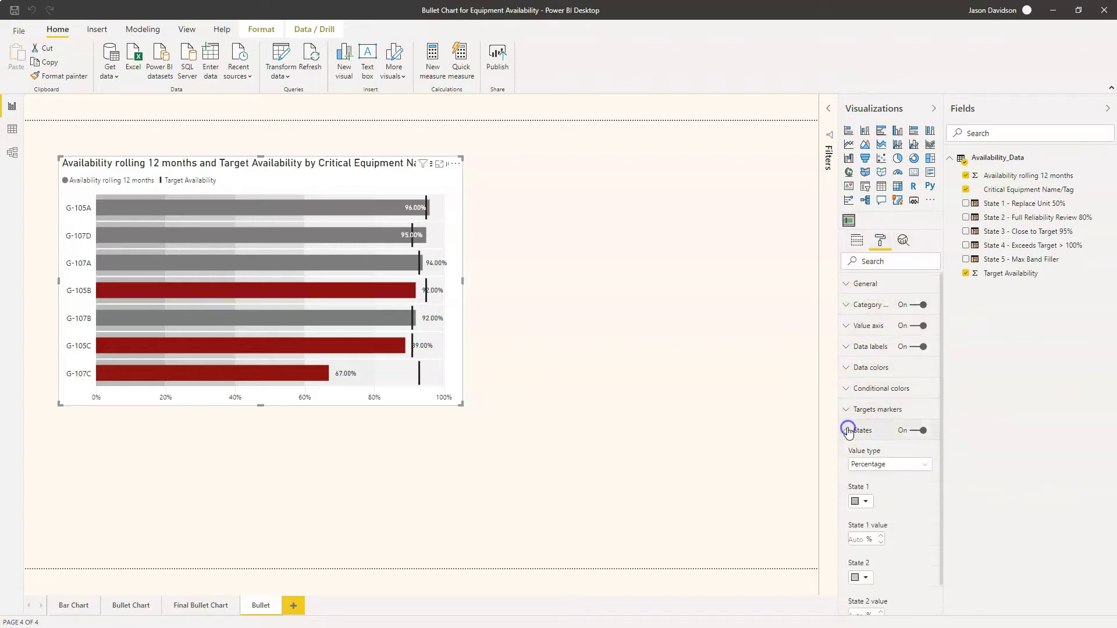
{"action": "left_click_drag", "start_coordinate": [942, 329], "coordinate": [943, 389]}
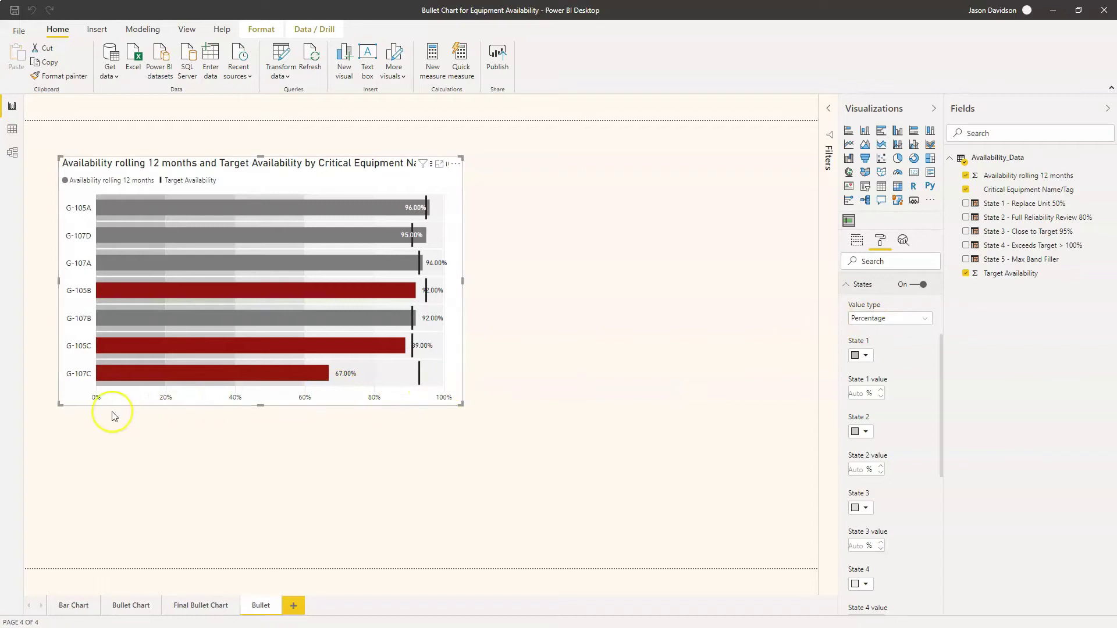
{"action": "left_click", "coordinate": [851, 291]}
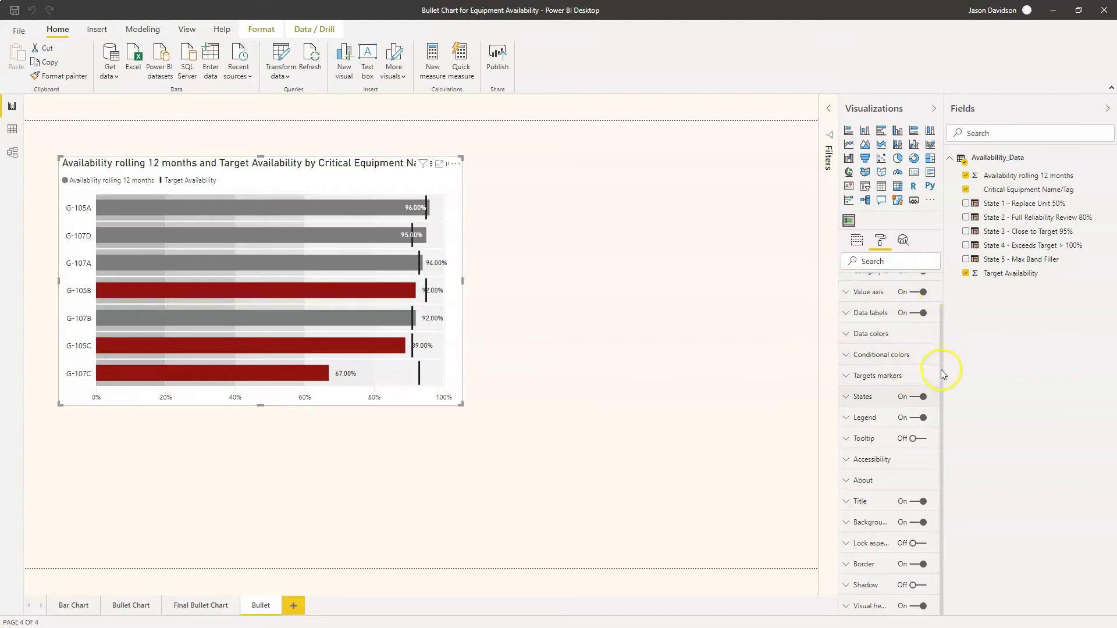
{"action": "left_click_drag", "start_coordinate": [943, 373], "coordinate": [947, 316]}
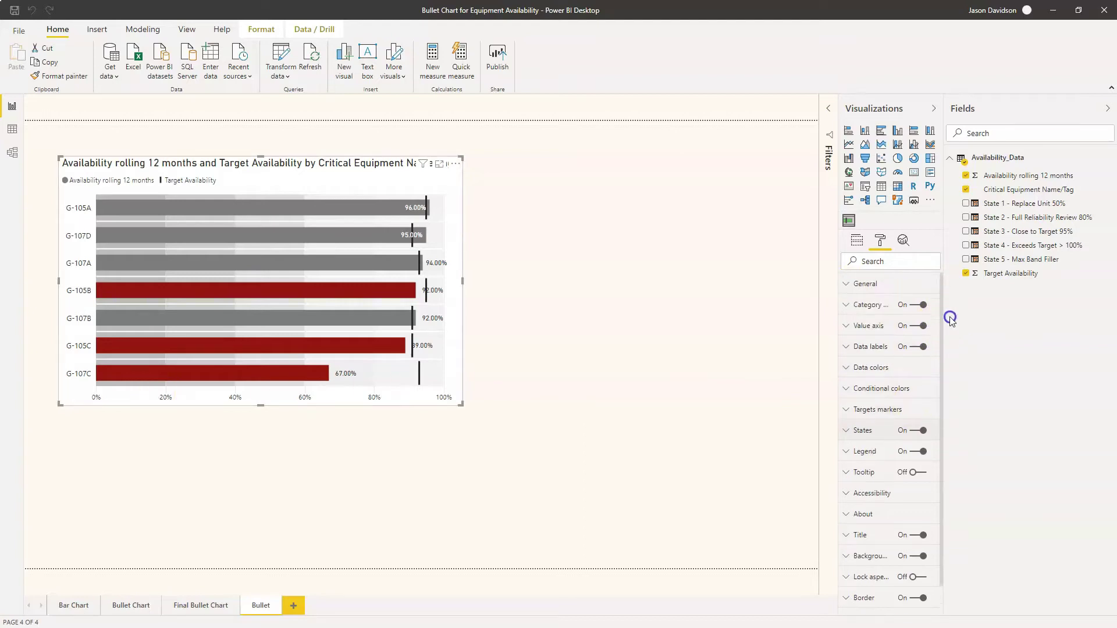
Set the value axis Start to 0 and End to 1, then reselect the chart's formatting
{"action": "left_click", "coordinate": [852, 331]}
{"action": "left_click", "coordinate": [860, 359]}
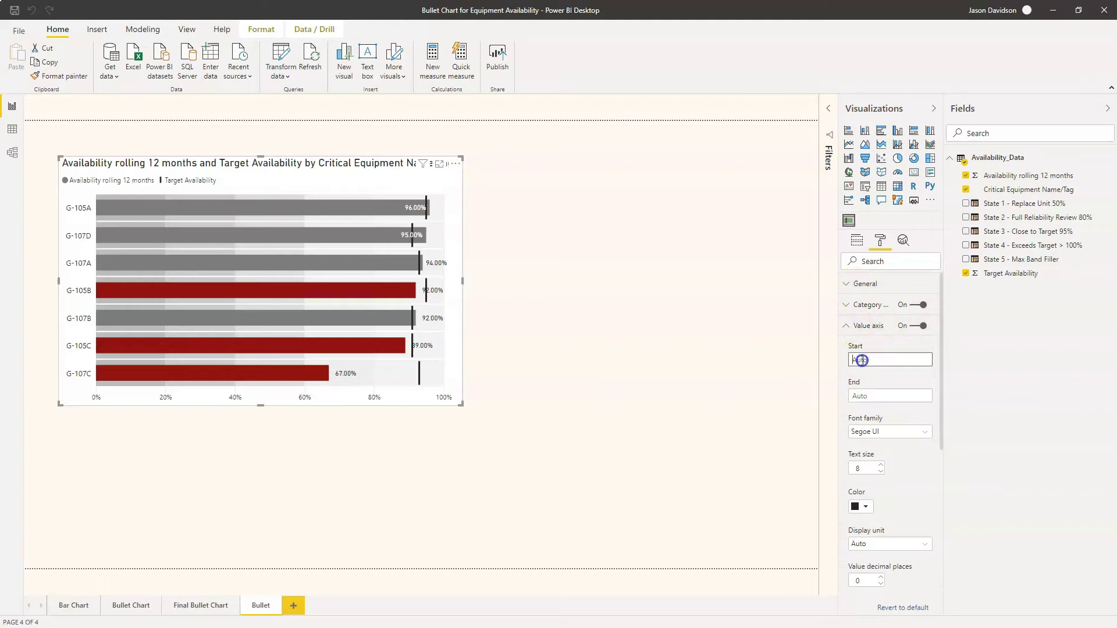
{"action": "left_click", "coordinate": [866, 395]}
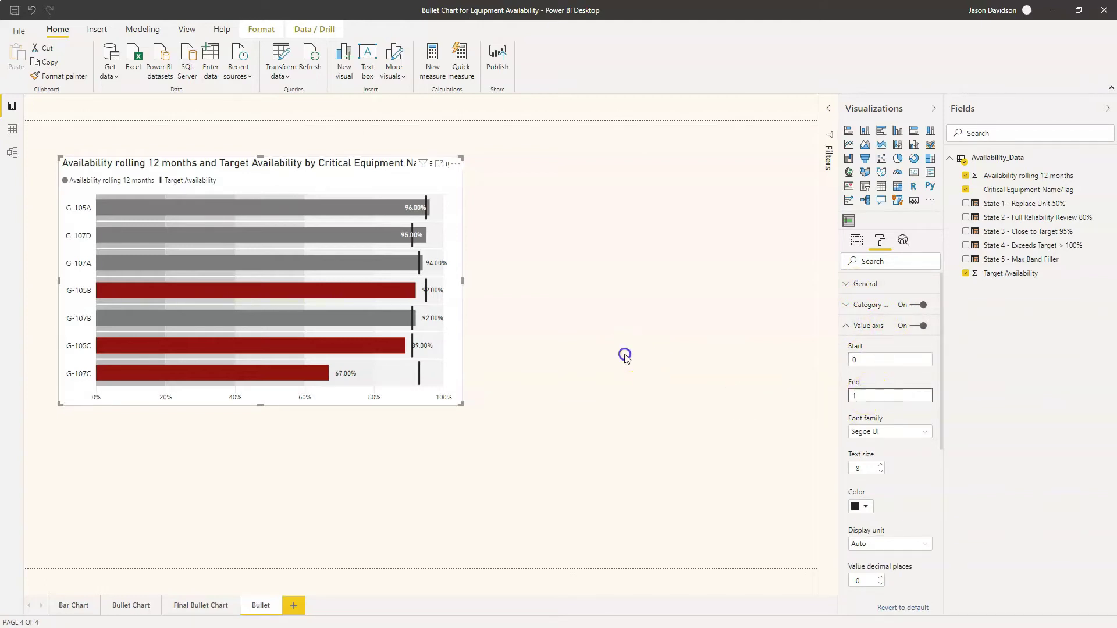
{"action": "left_click", "coordinate": [625, 355]}
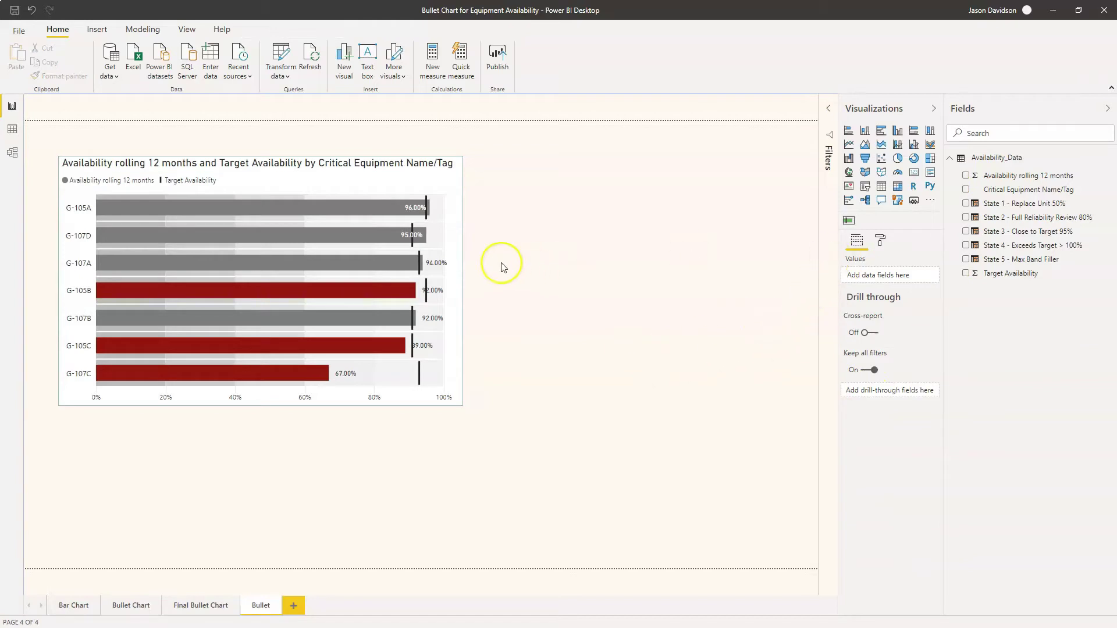
{"action": "left_click", "coordinate": [459, 277]}
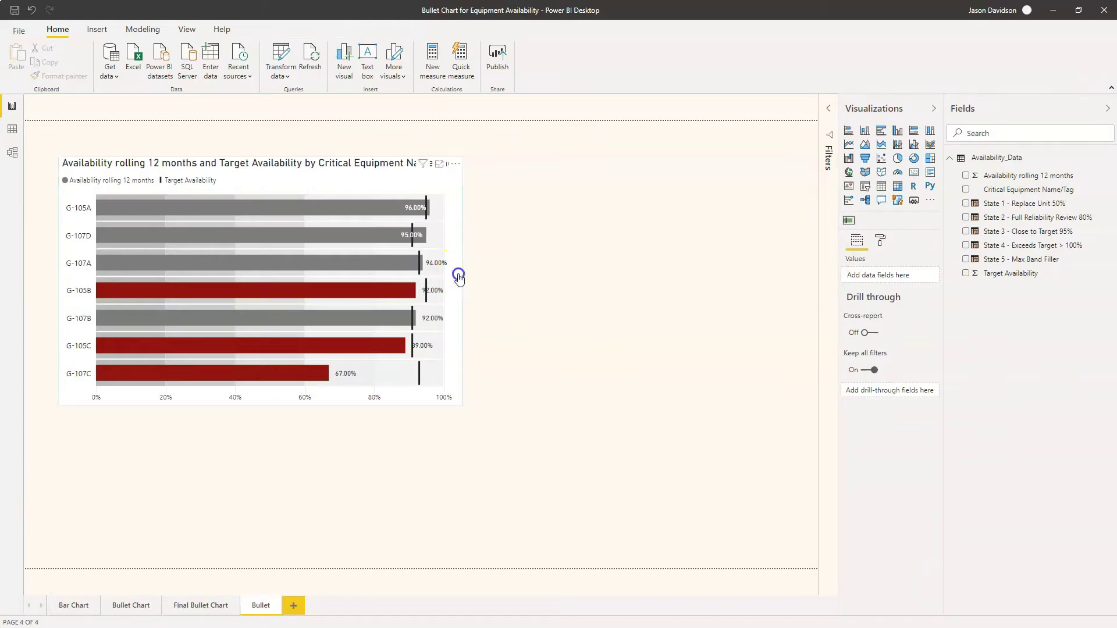
{"action": "left_click", "coordinate": [885, 243]}
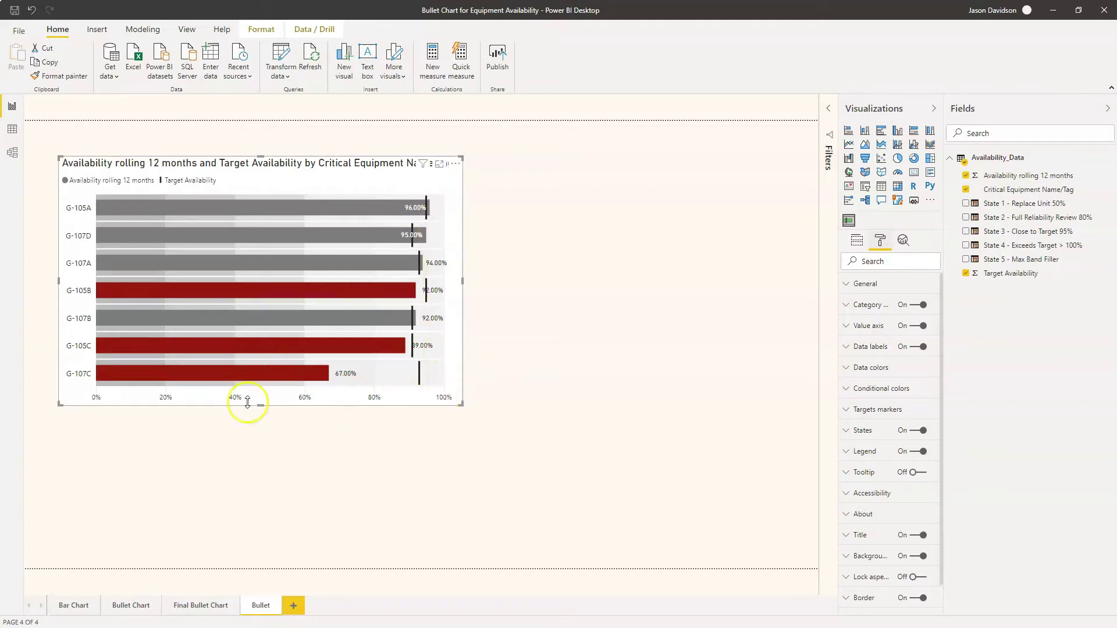
Expand the States card and scroll to view the State 1–5 colours and values
{"action": "left_click", "coordinate": [851, 328]}
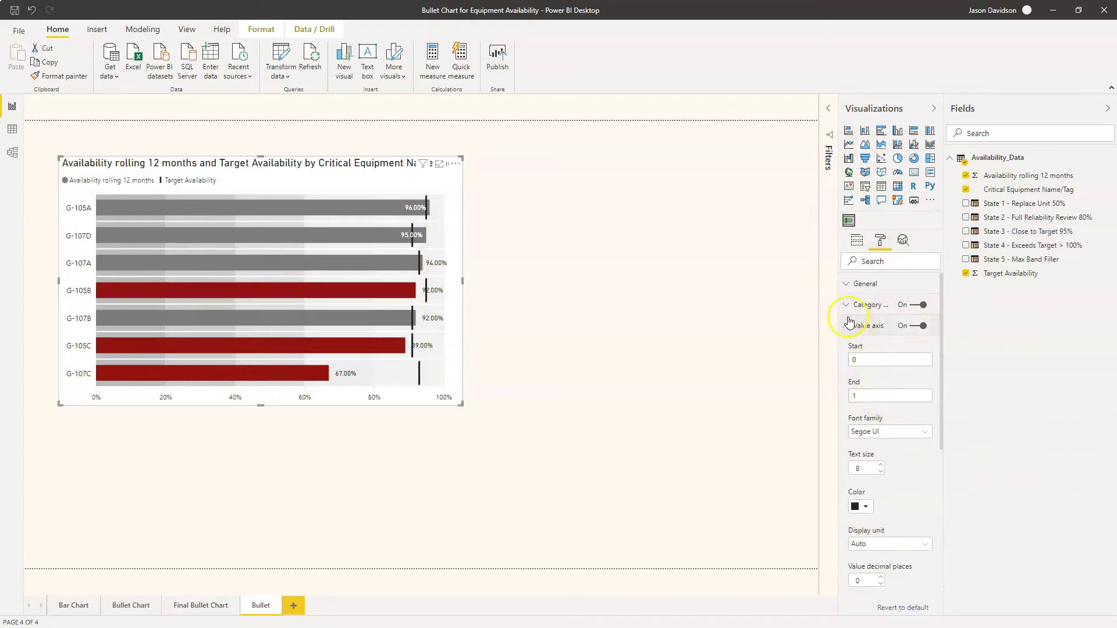
{"action": "left_click", "coordinate": [849, 324]}
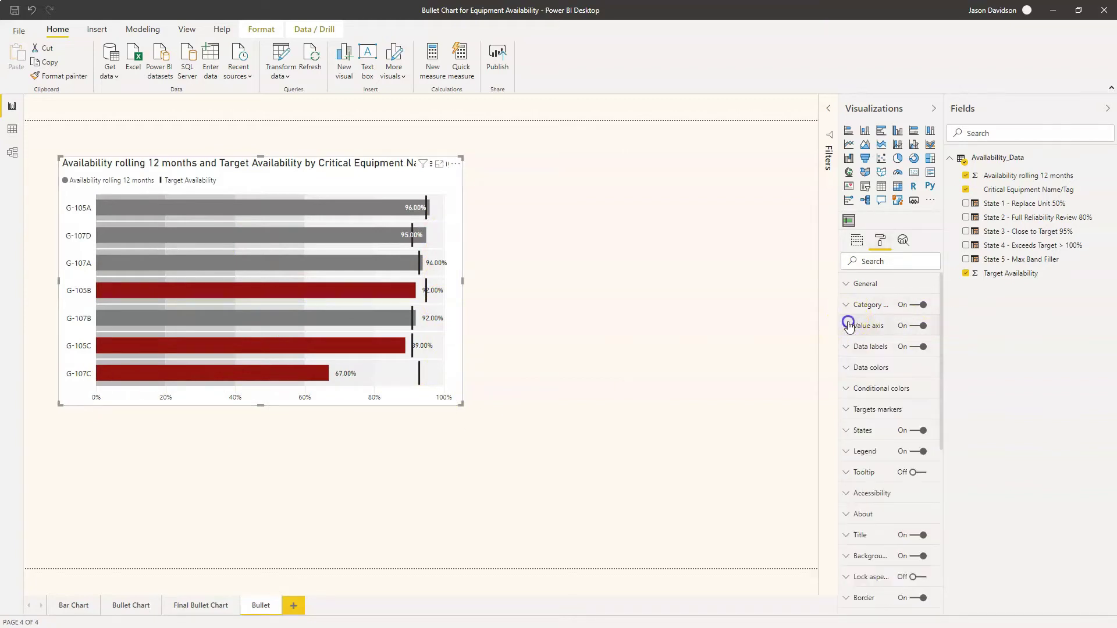
{"action": "left_click", "coordinate": [847, 431]}
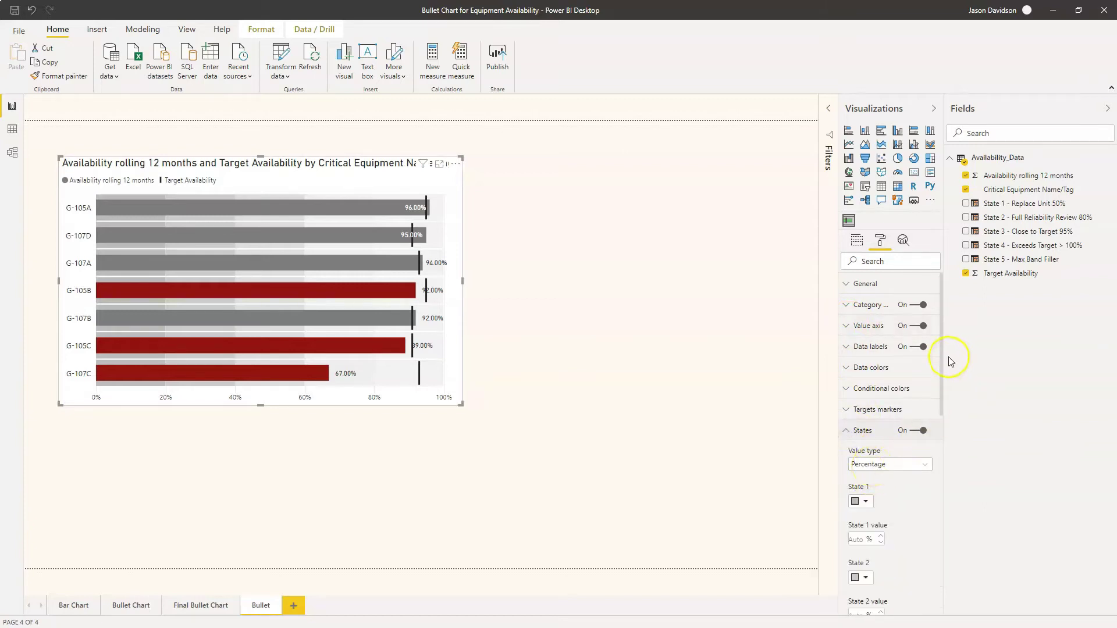
{"action": "left_click_drag", "start_coordinate": [943, 367], "coordinate": [948, 454]}
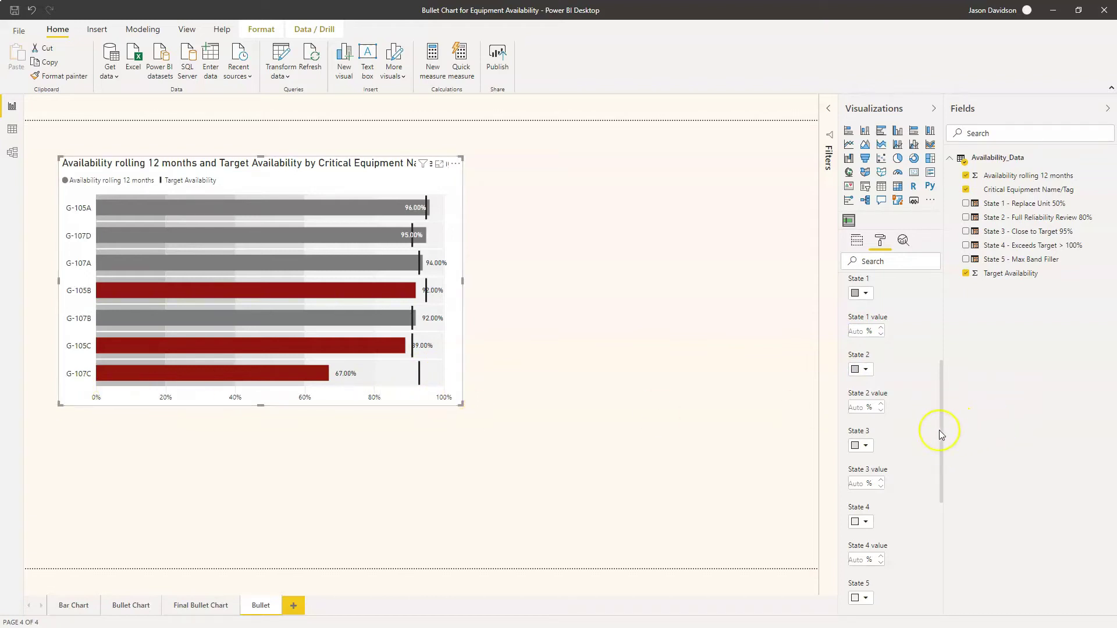
Change the value axis End to 2, then back to 1 so the axis stops at 100%
{"action": "left_click_drag", "start_coordinate": [941, 436], "coordinate": [943, 391]}
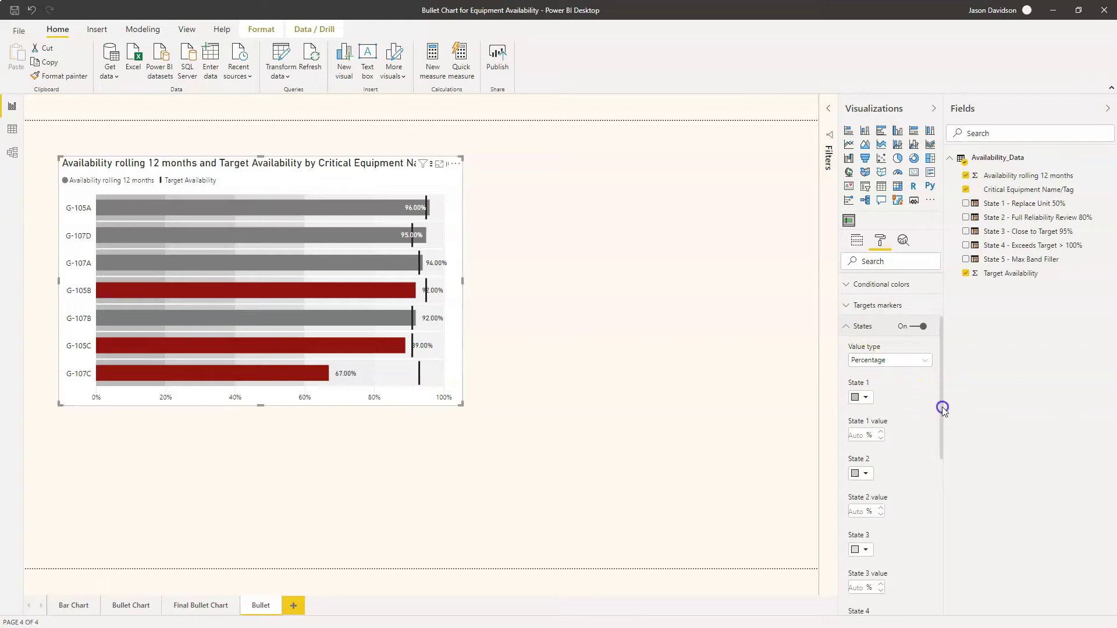
{"action": "left_click_drag", "start_coordinate": [941, 406], "coordinate": [943, 343]}
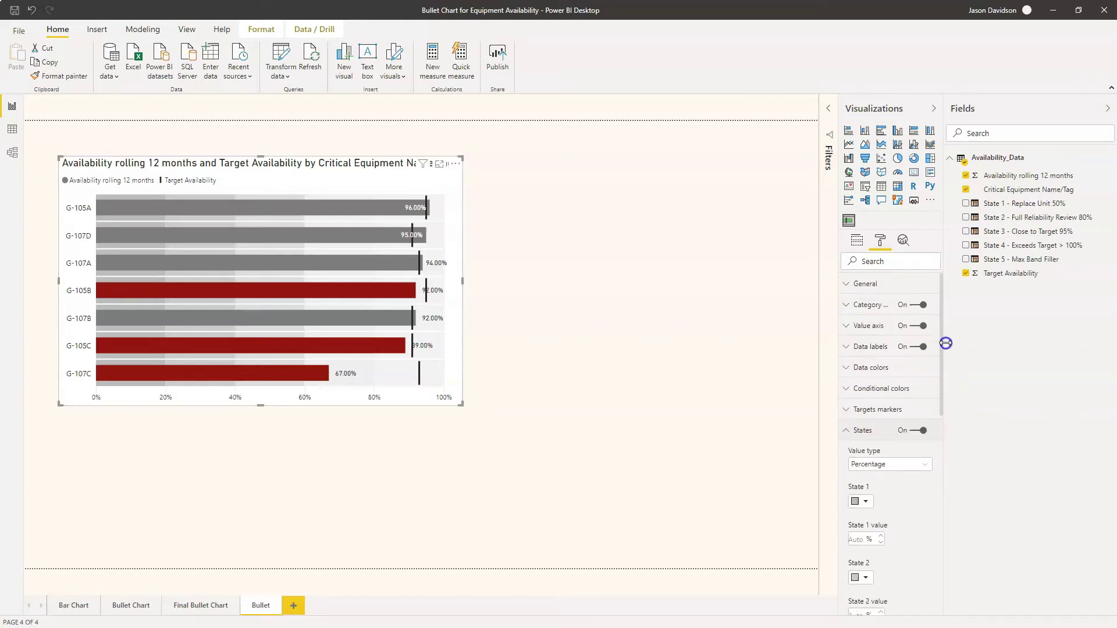
{"action": "left_click", "coordinate": [853, 332]}
{"action": "left_click_drag", "start_coordinate": [864, 395], "coordinate": [828, 396]}
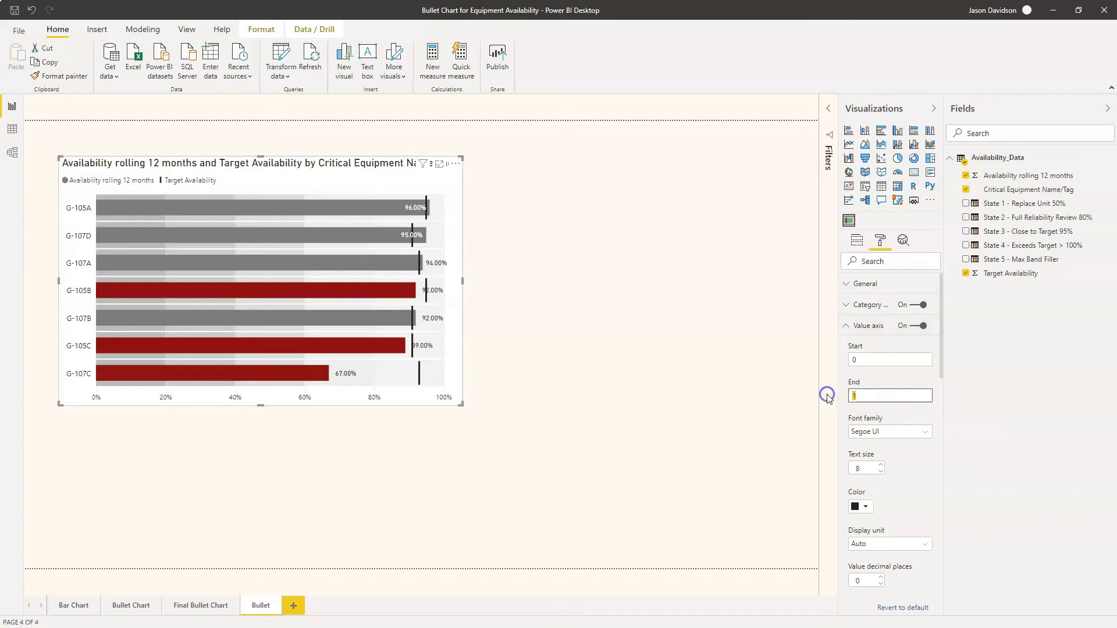
{"action": "type", "text": "2"}
{"action": "key", "text": "Return"}
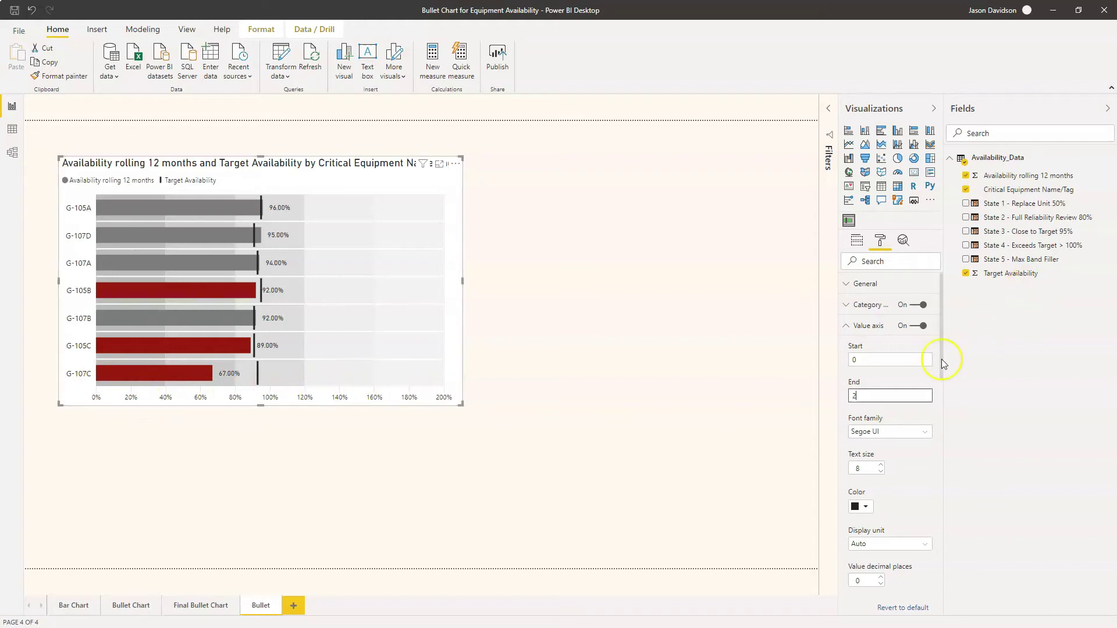
{"action": "type", "text": "1"}
{"action": "left_click", "coordinate": [776, 367]}
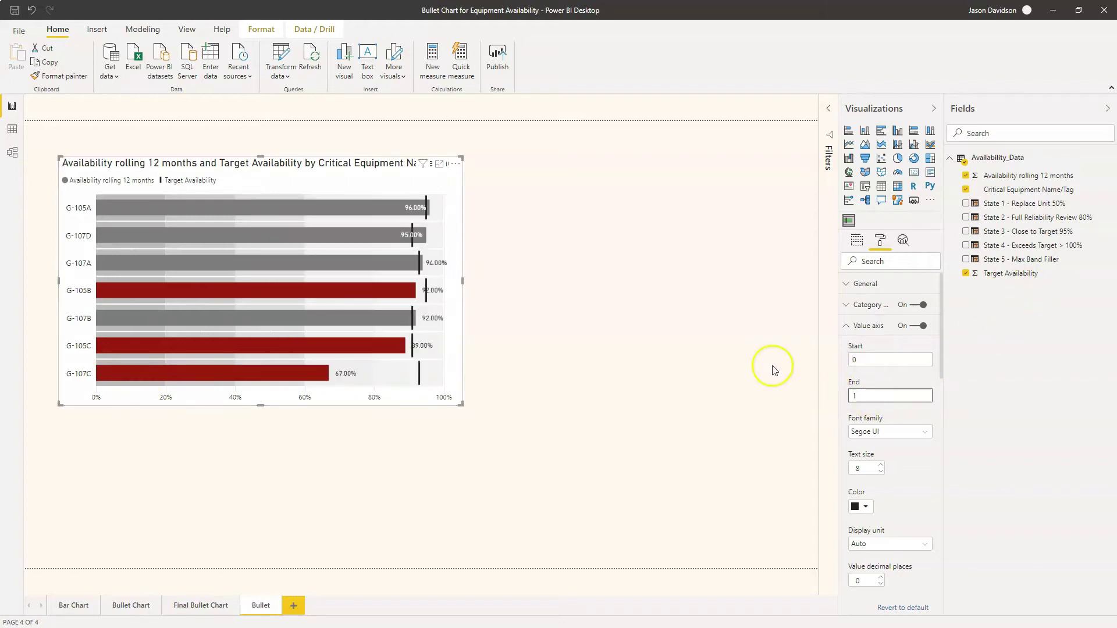
Set the bullet chart's States value type to Absolute value
{"action": "left_click", "coordinate": [455, 336]}
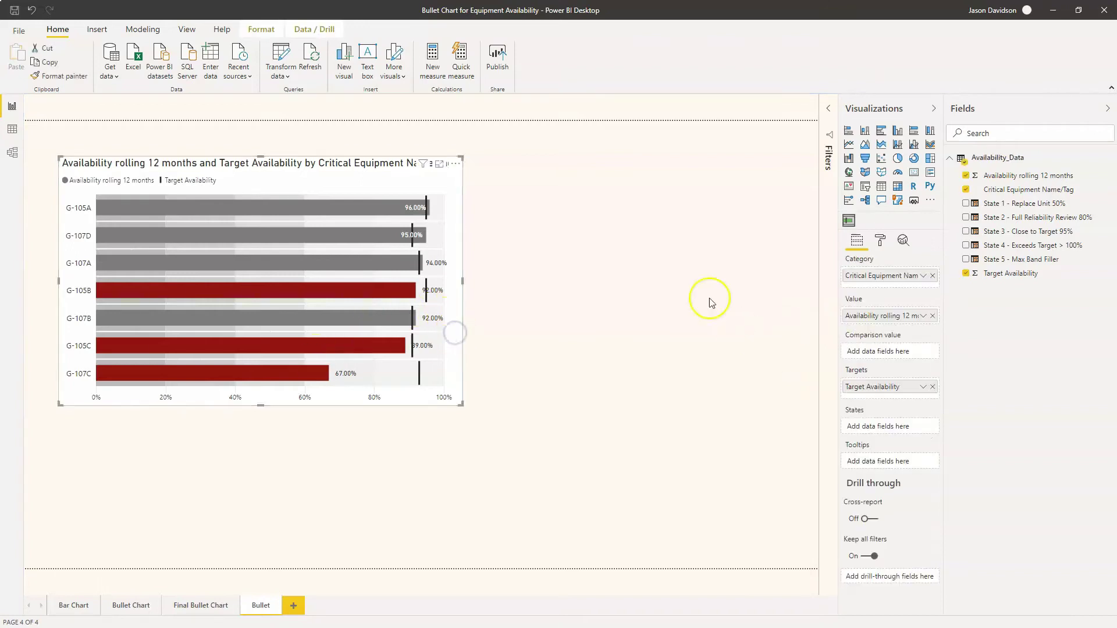
{"action": "left_click", "coordinate": [881, 241]}
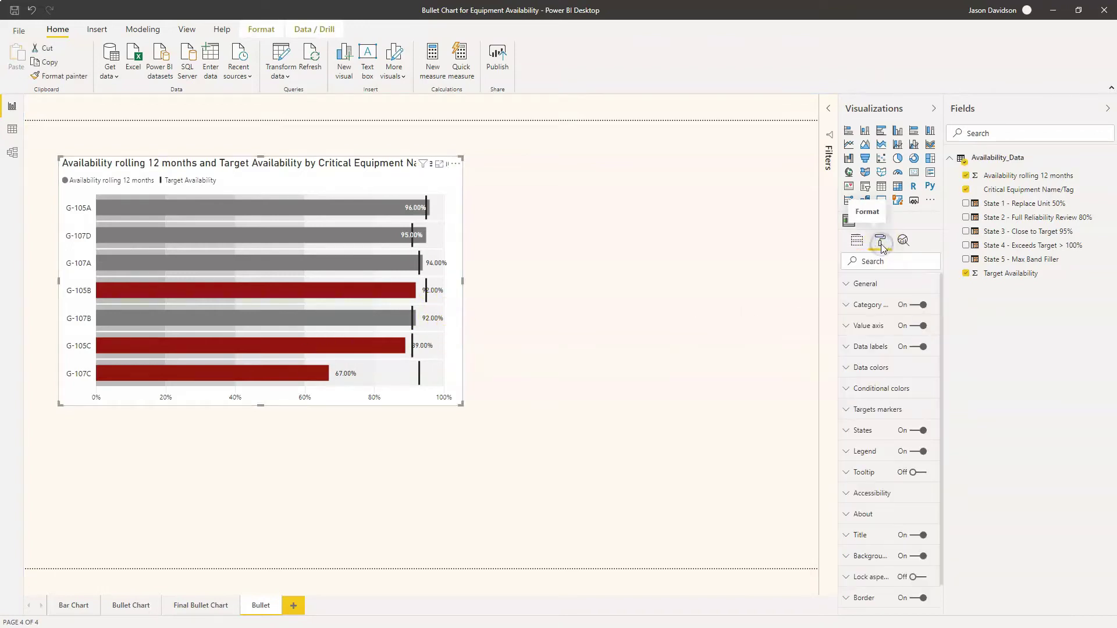
{"action": "left_click", "coordinate": [846, 432]}
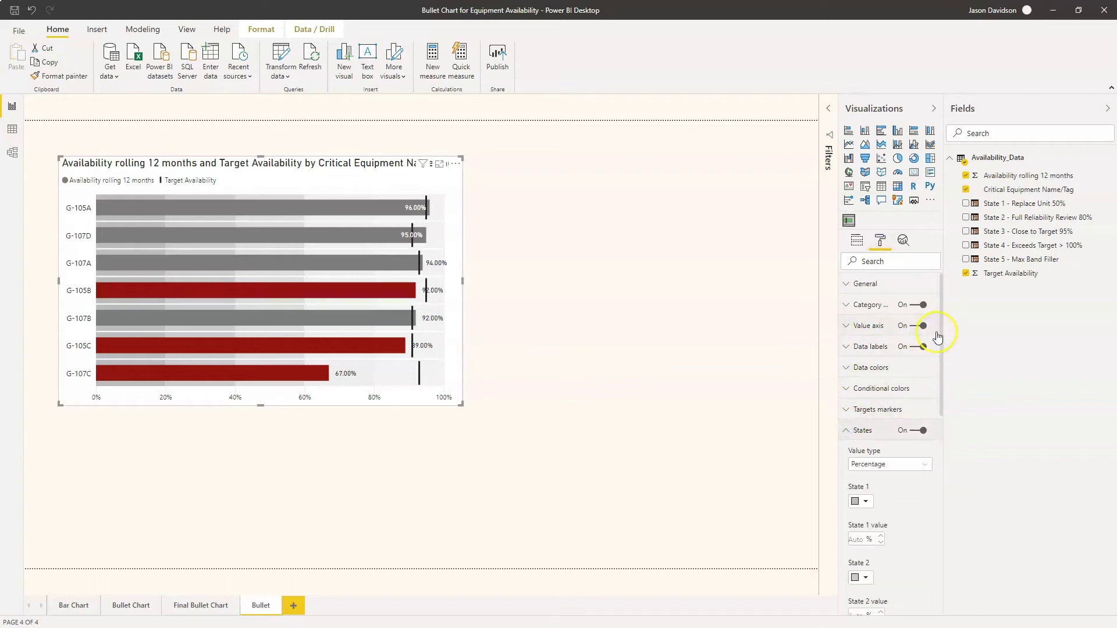
{"action": "left_click_drag", "start_coordinate": [942, 325], "coordinate": [950, 384]}
{"action": "left_click", "coordinate": [887, 331]}
{"action": "left_click", "coordinate": [882, 345]}
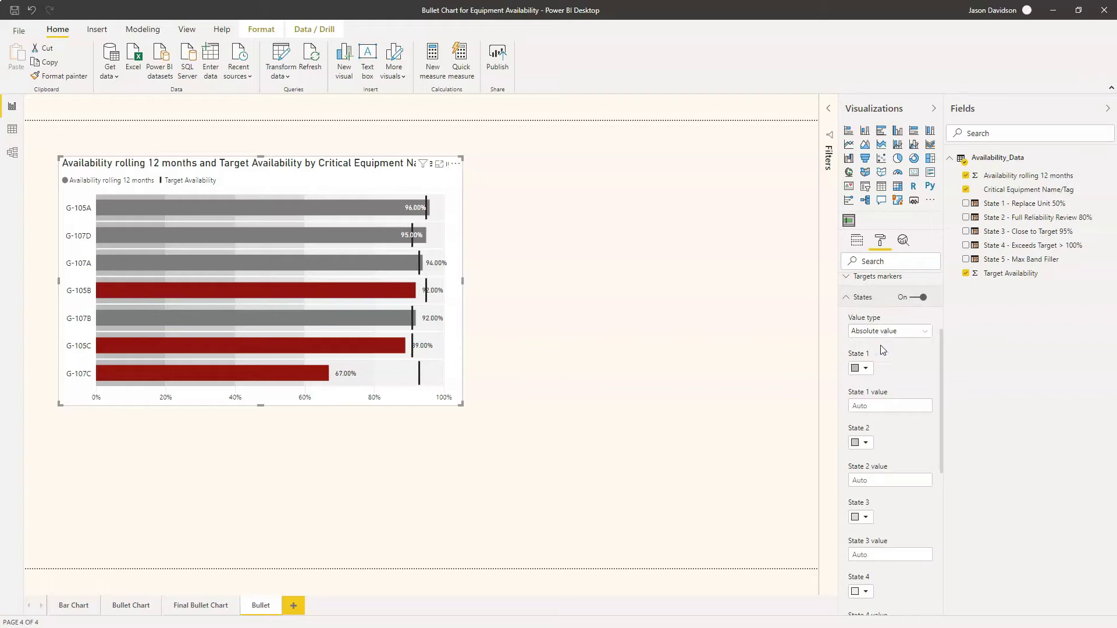
Set the State 1 boundary value to 0.6 instead of 0.9
{"action": "left_click", "coordinate": [859, 406]}
{"action": "type", "text": ".9"}
{"action": "key", "text": "Return"}
{"action": "type", "text": ".6"}
{"action": "key", "text": "Return"}
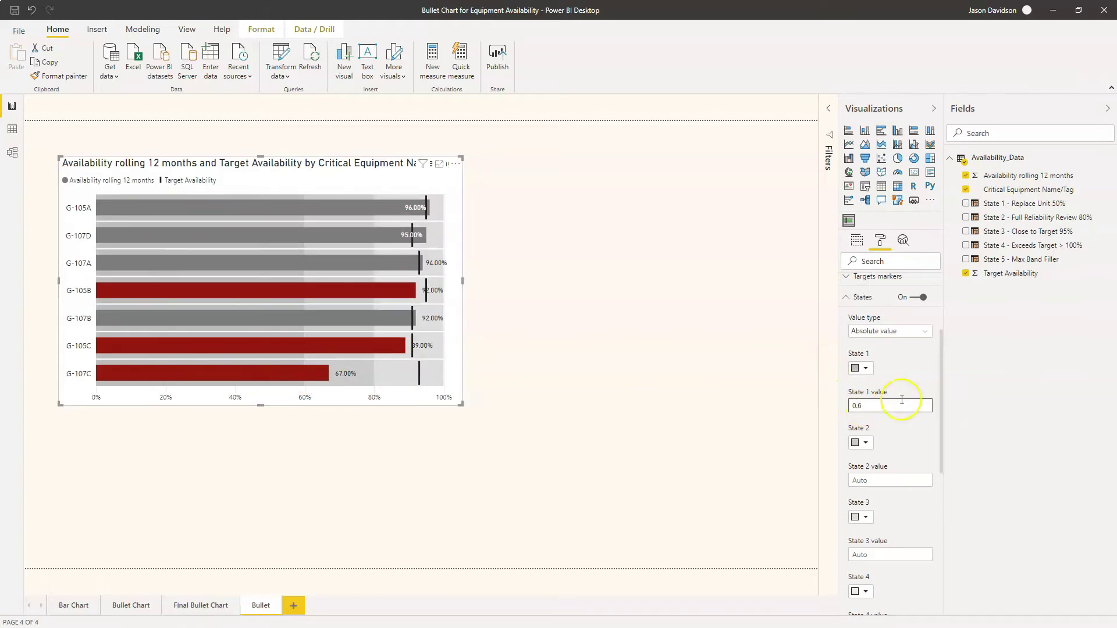
{"action": "left_click_drag", "start_coordinate": [941, 365], "coordinate": [943, 382]}
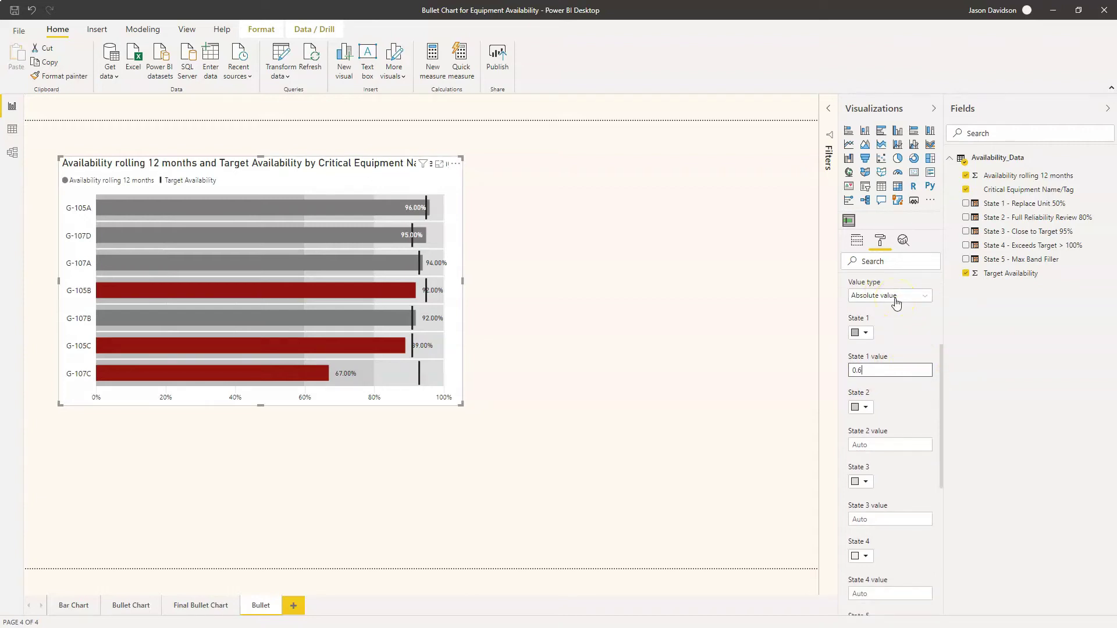
Enter 0.5 for State 2 and try red, then revert its colour to default
{"action": "left_click", "coordinate": [870, 367]}
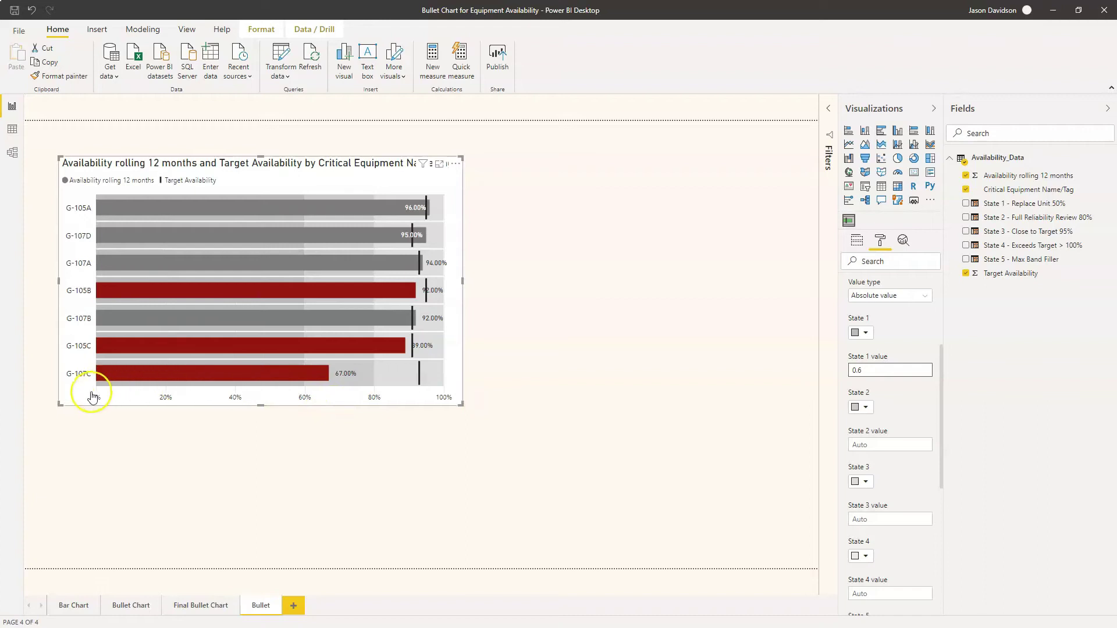
{"action": "left_click", "coordinate": [865, 446]}
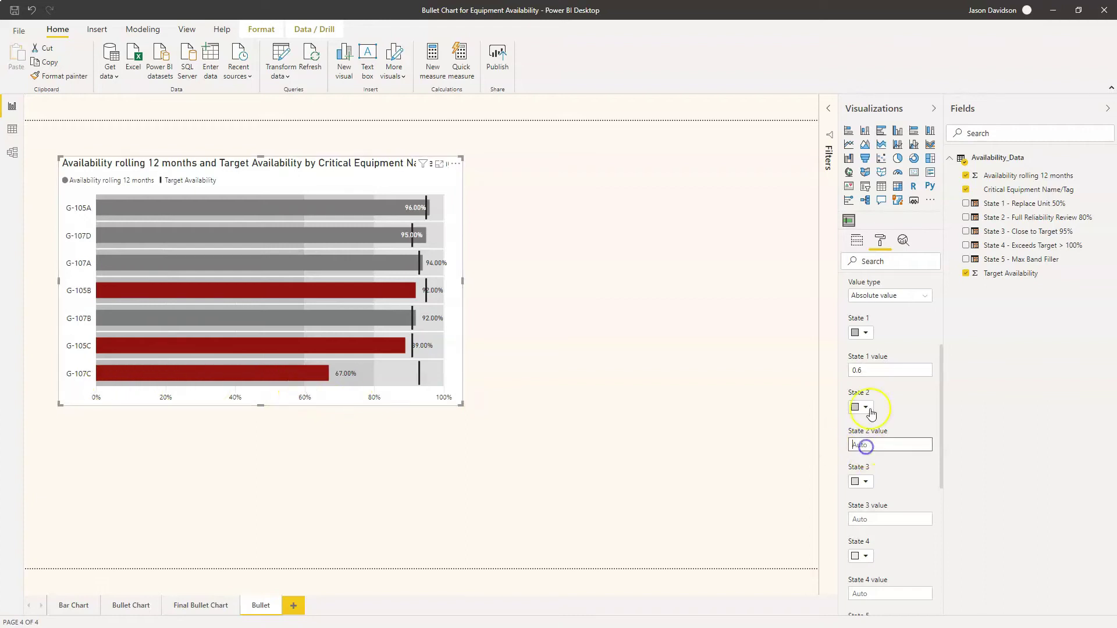
{"action": "type", "text": "0.5"}
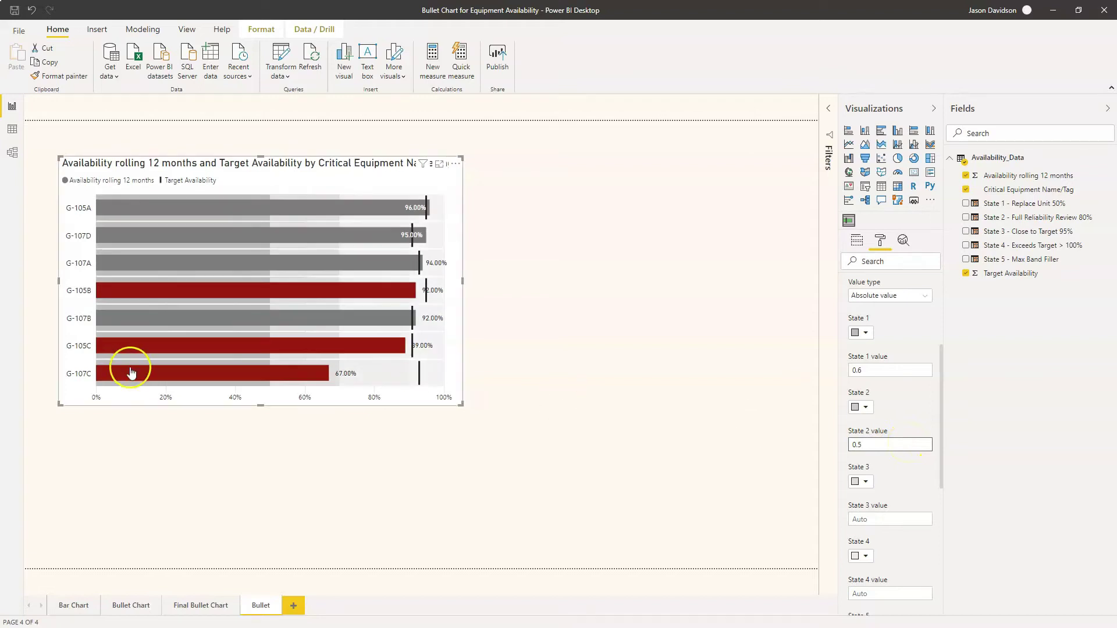
{"action": "left_click", "coordinate": [862, 409]}
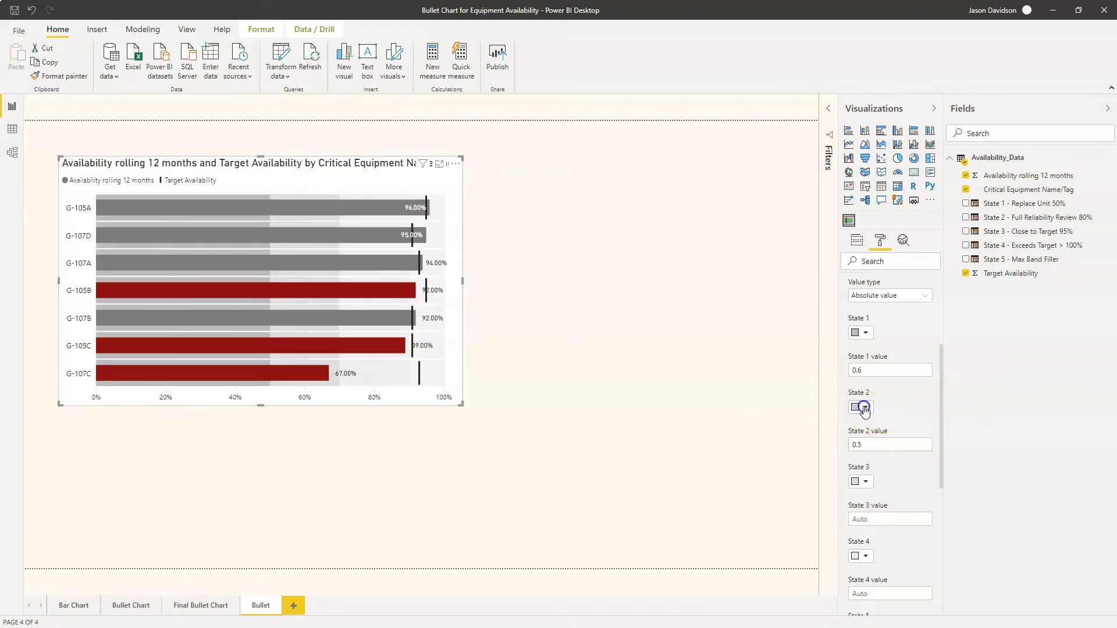
{"action": "left_click", "coordinate": [856, 363]}
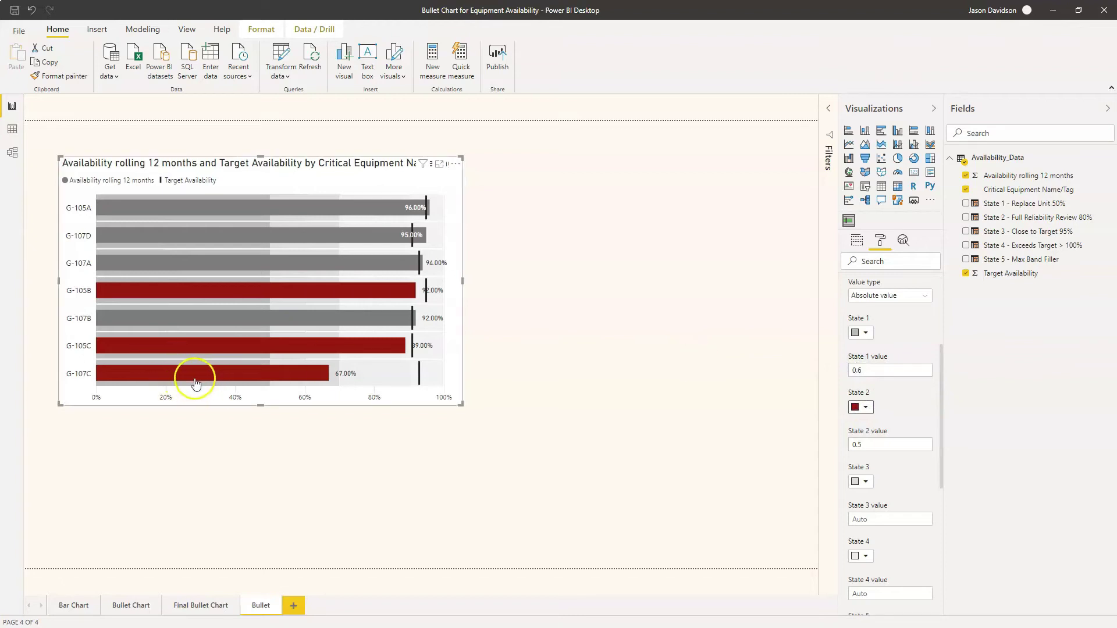
{"action": "left_click", "coordinate": [866, 408]}
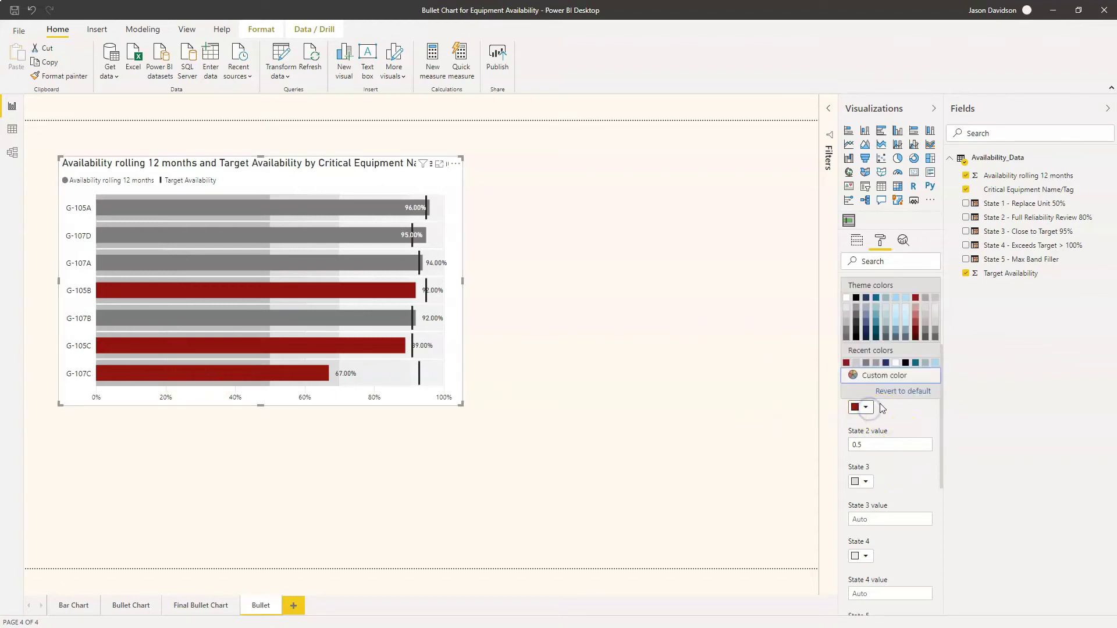
{"action": "left_click", "coordinate": [906, 391]}
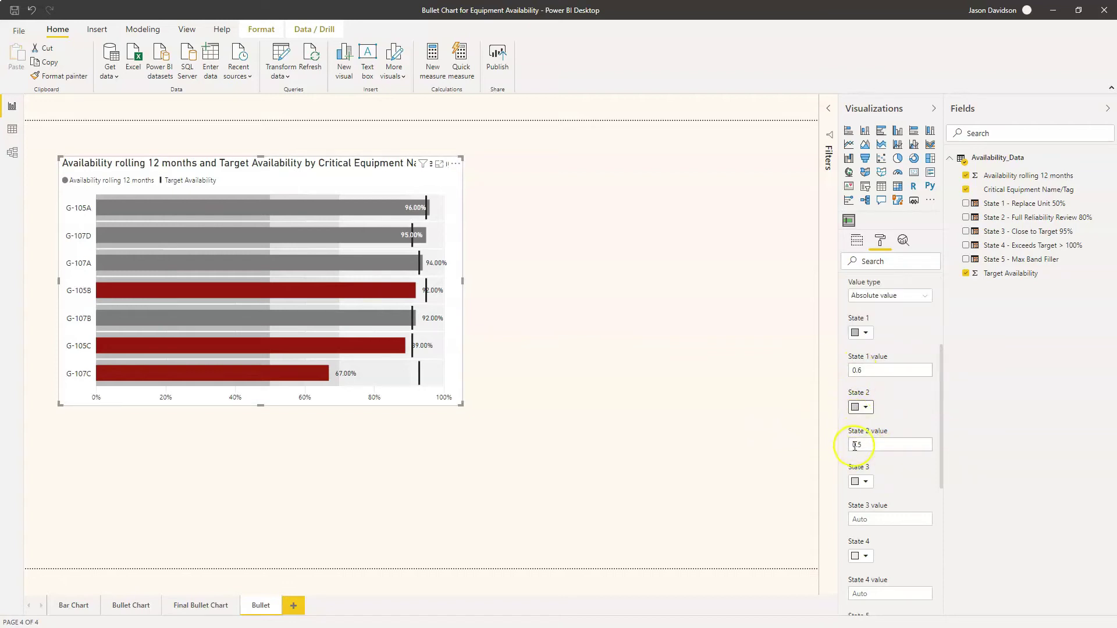
Replace the State 2 boundary value with 0.7
{"action": "left_click", "coordinate": [855, 333]}
{"action": "left_click", "coordinate": [855, 445]}
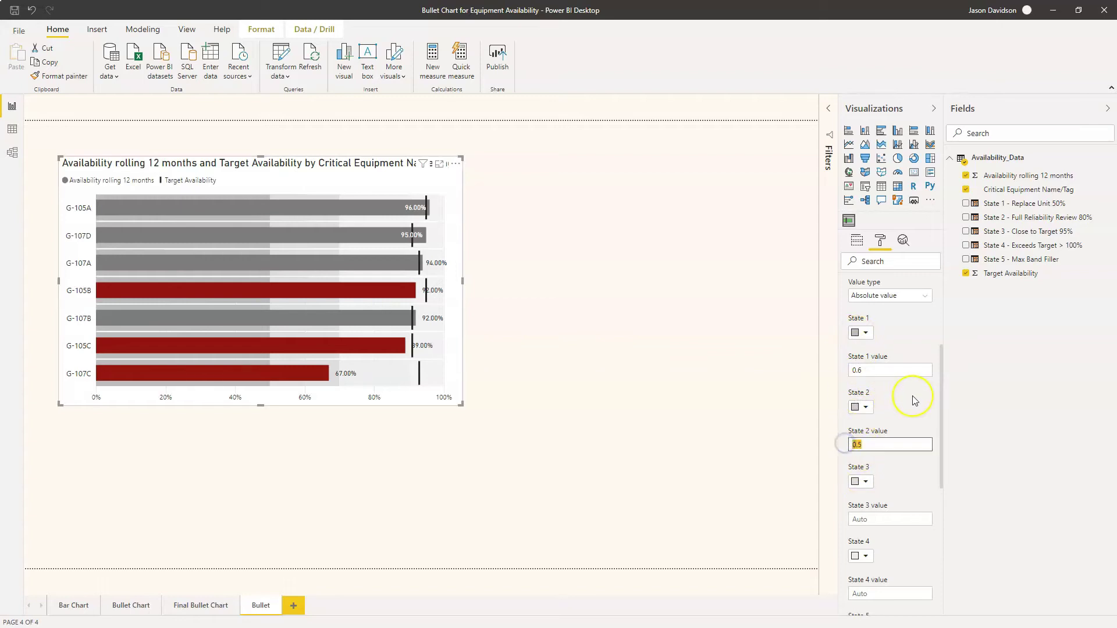
{"action": "type", "text": "0"}
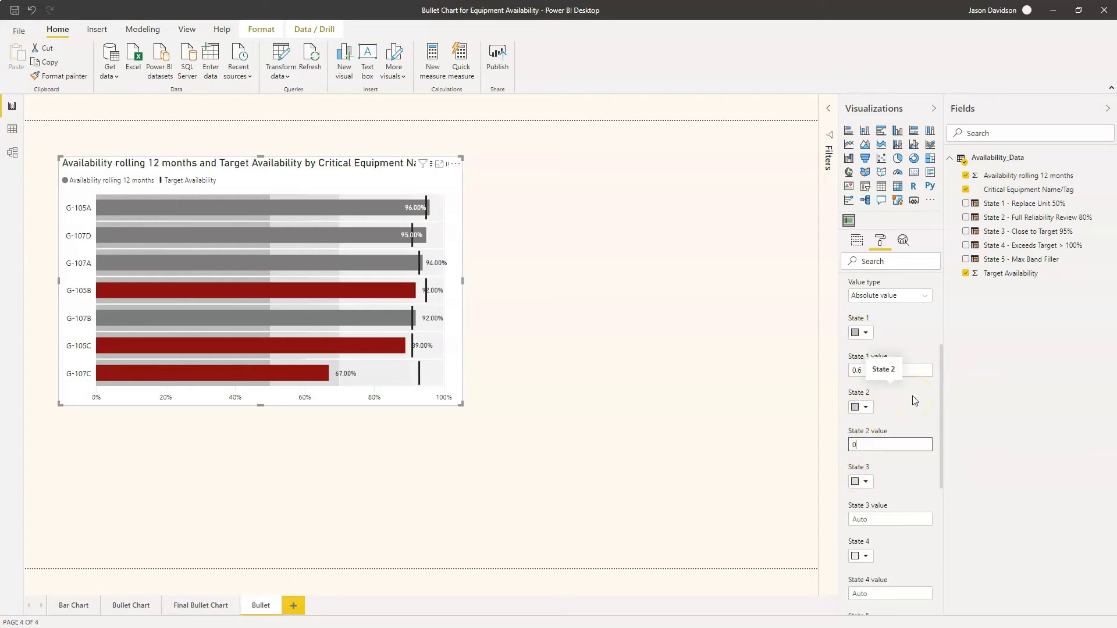
{"action": "type", "text": ".7"}
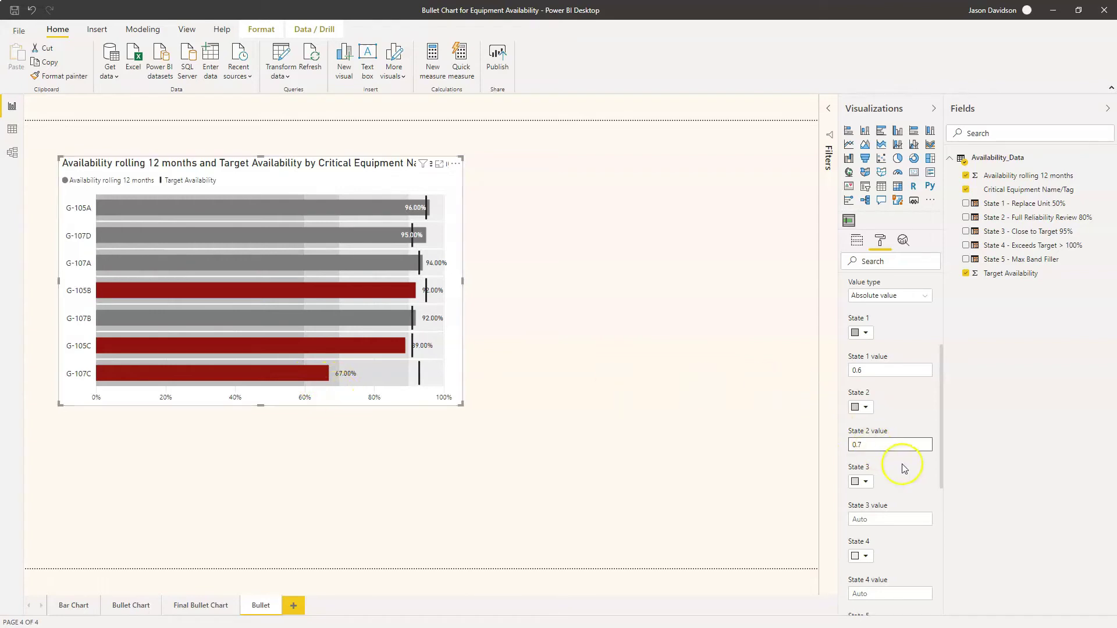
Enter 0.8 for State 3 and 0.9 for State 4, then deselect the chart
{"action": "left_click_drag", "start_coordinate": [941, 419], "coordinate": [942, 446]}
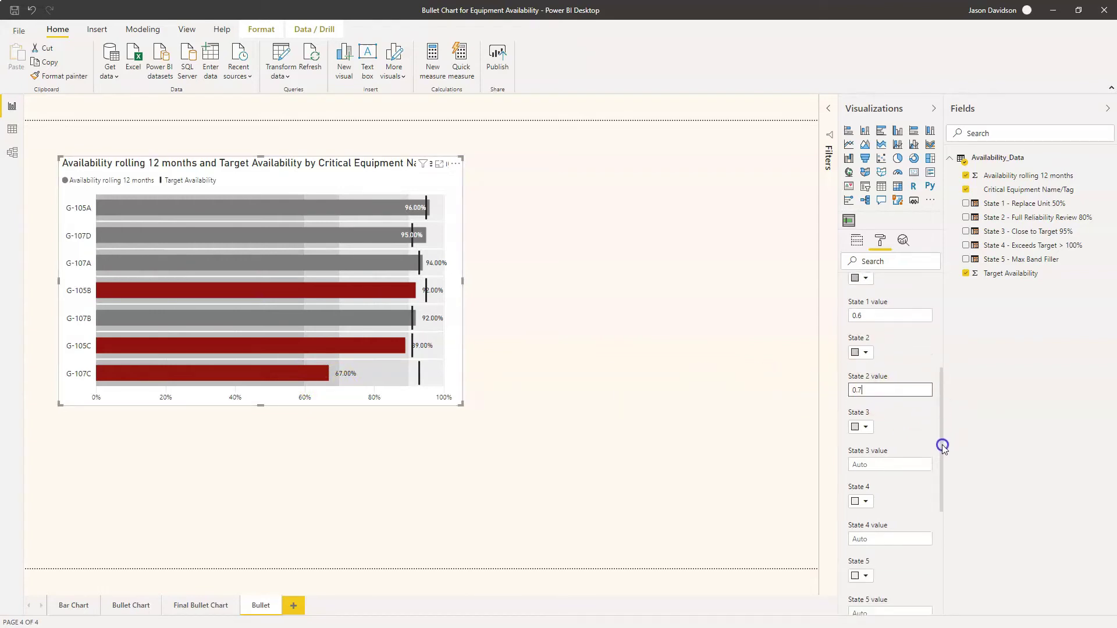
{"action": "left_click", "coordinate": [868, 455]}
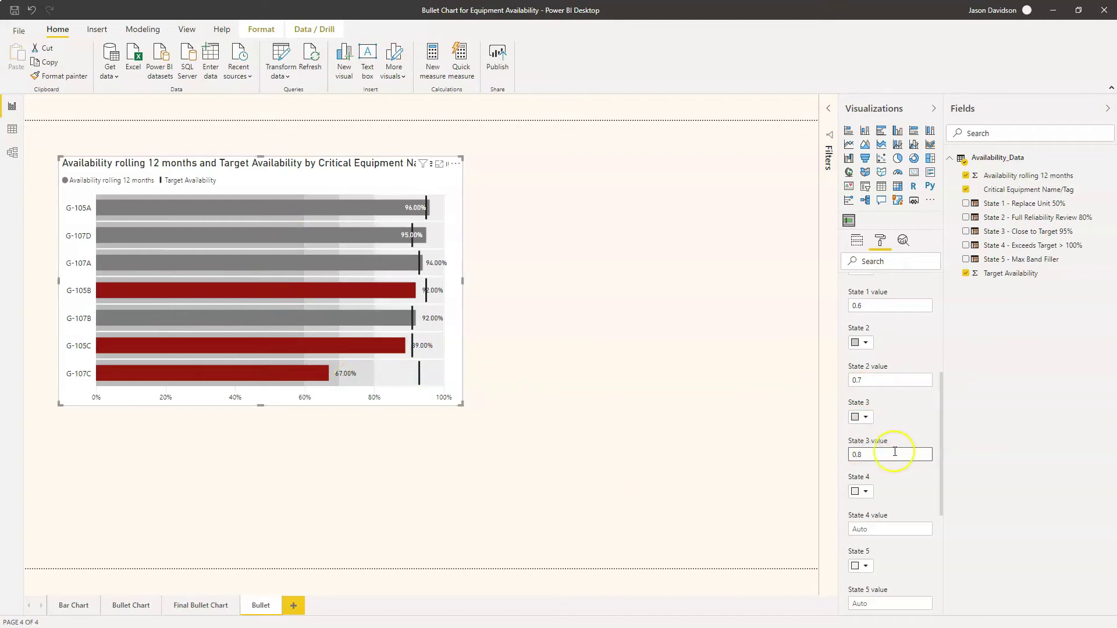
{"action": "left_click_drag", "start_coordinate": [943, 421], "coordinate": [942, 470]}
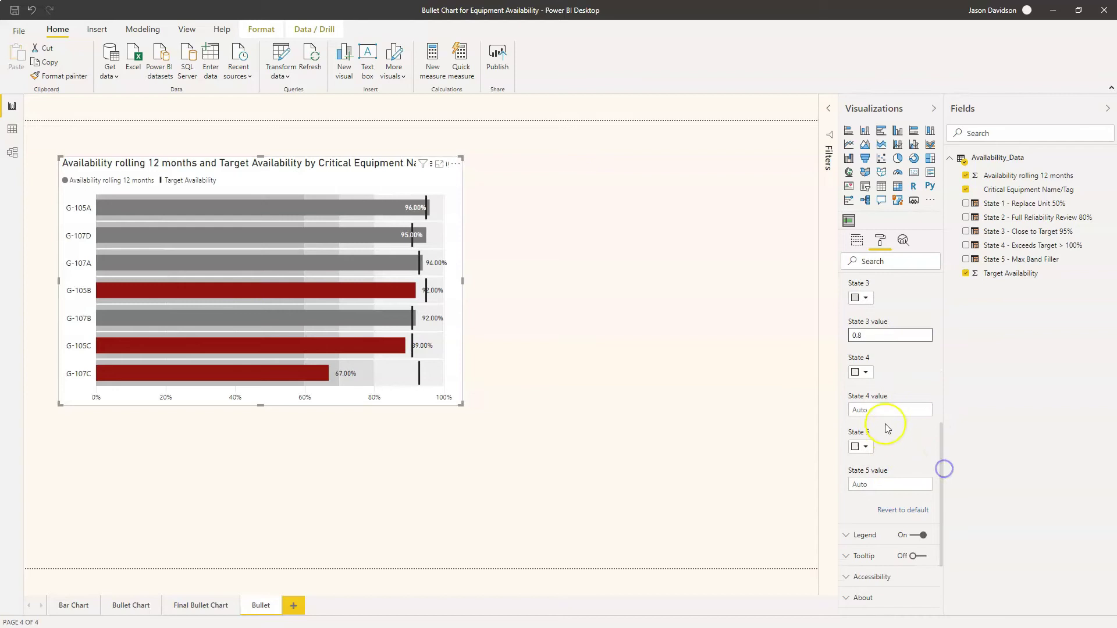
{"action": "left_click", "coordinate": [884, 410]}
{"action": "type", "text": "0.9"}
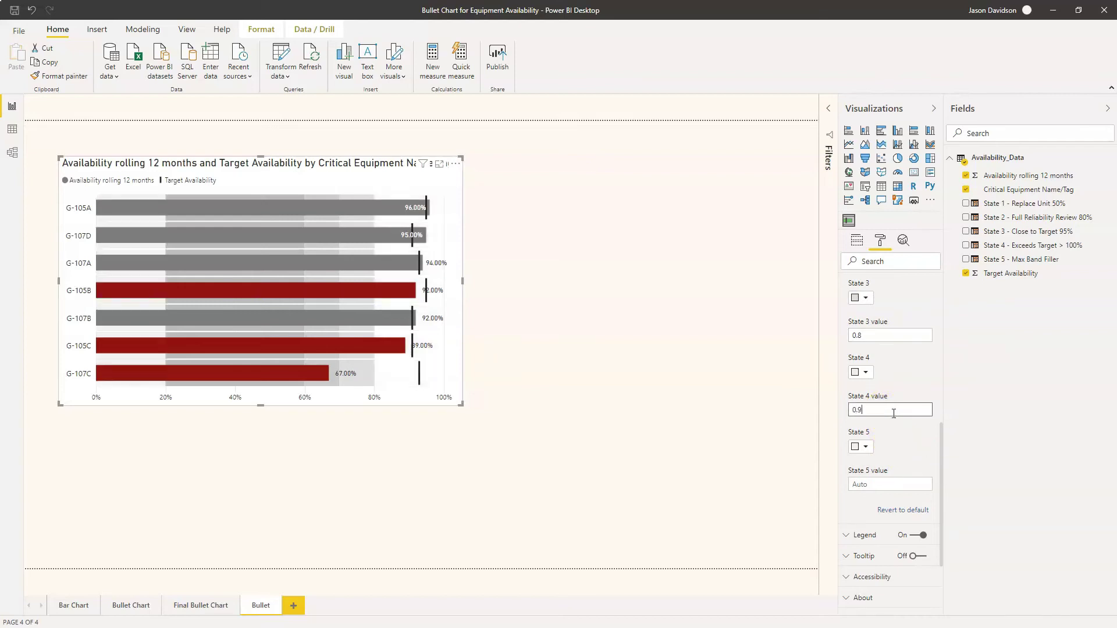
{"action": "left_click", "coordinate": [869, 483]}
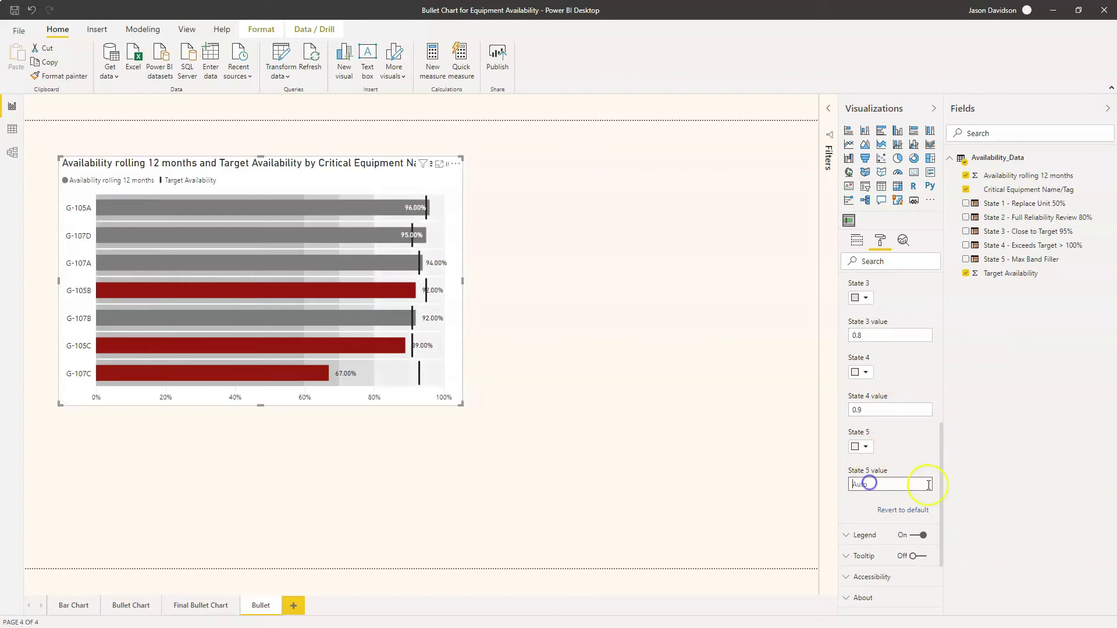
{"action": "left_click", "coordinate": [341, 443]}
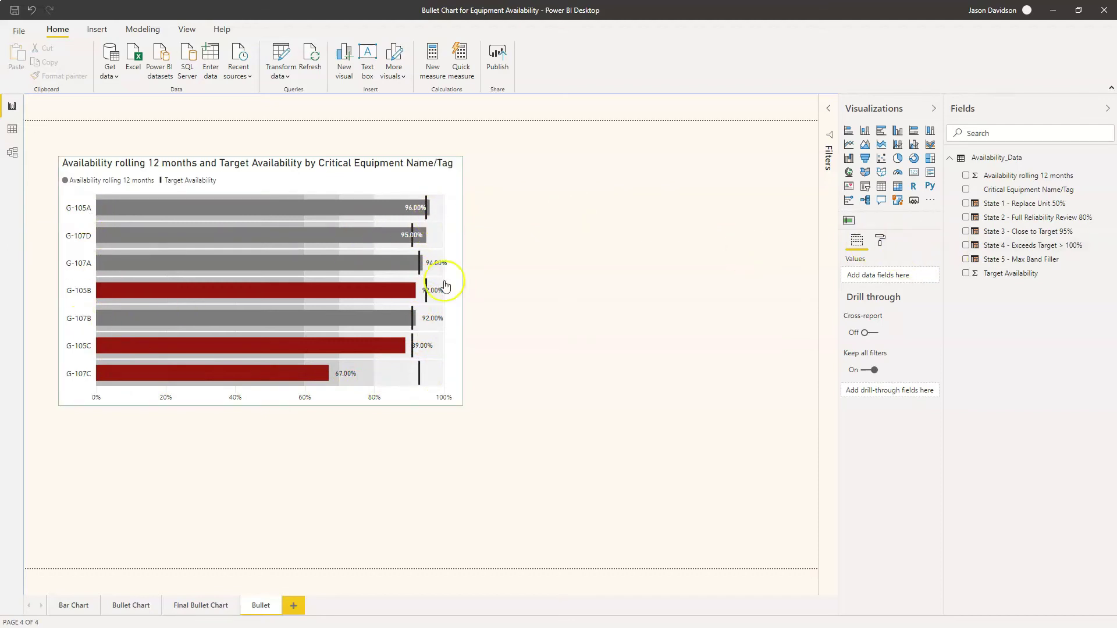
Reselect the bullet chart, then view the Availability_Data table with its State 1–5 threshold columns
{"action": "left_click", "coordinate": [454, 210]}
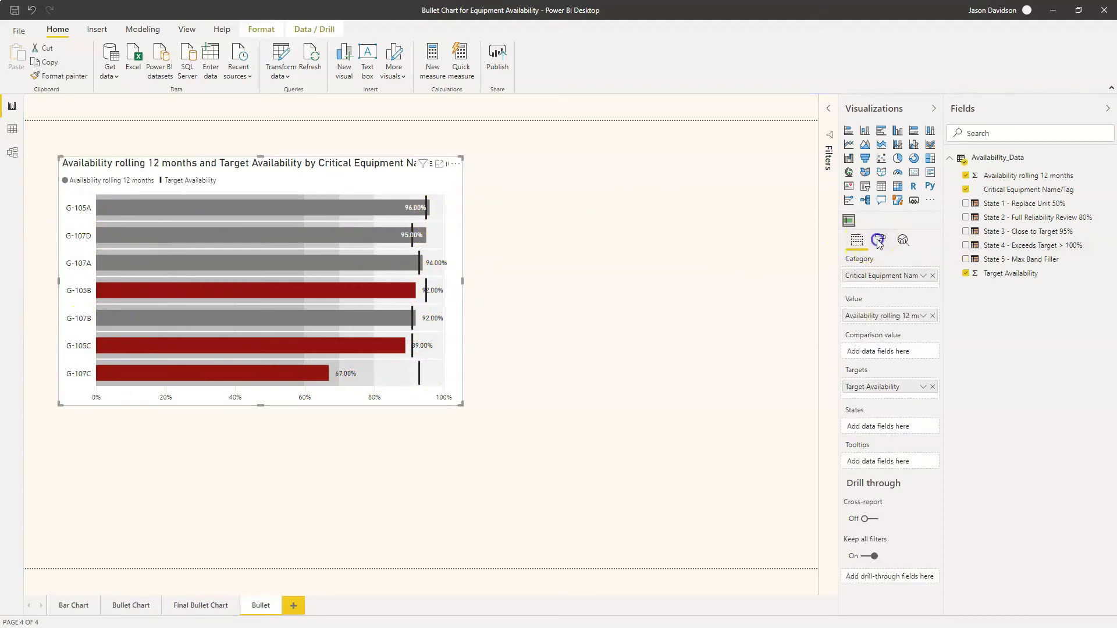
{"action": "left_click", "coordinate": [880, 240]}
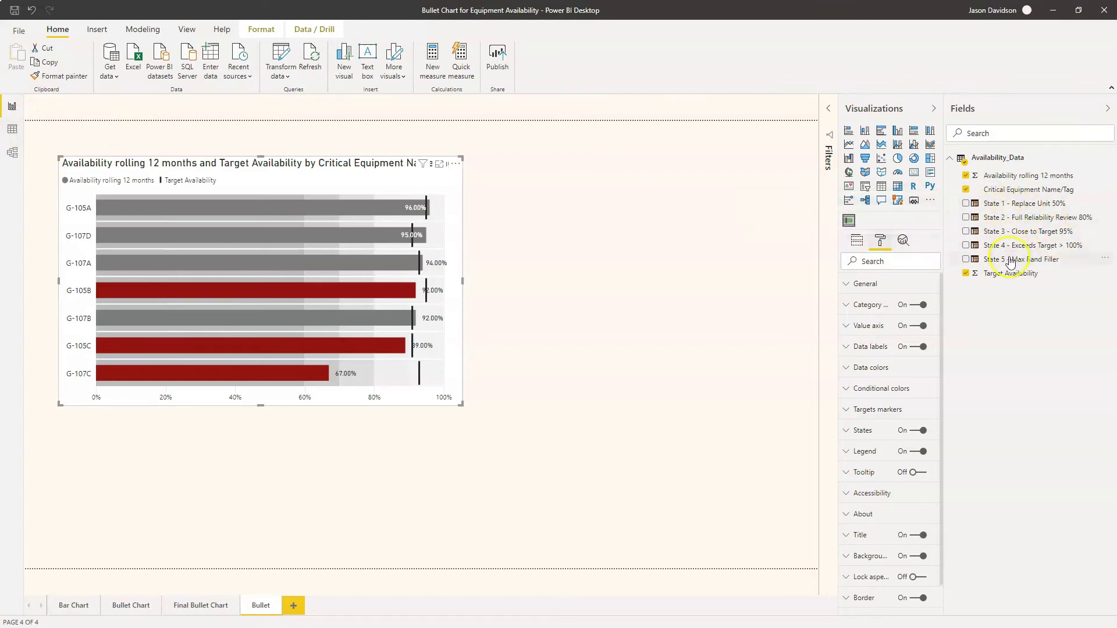
{"action": "left_click", "coordinate": [12, 130]}
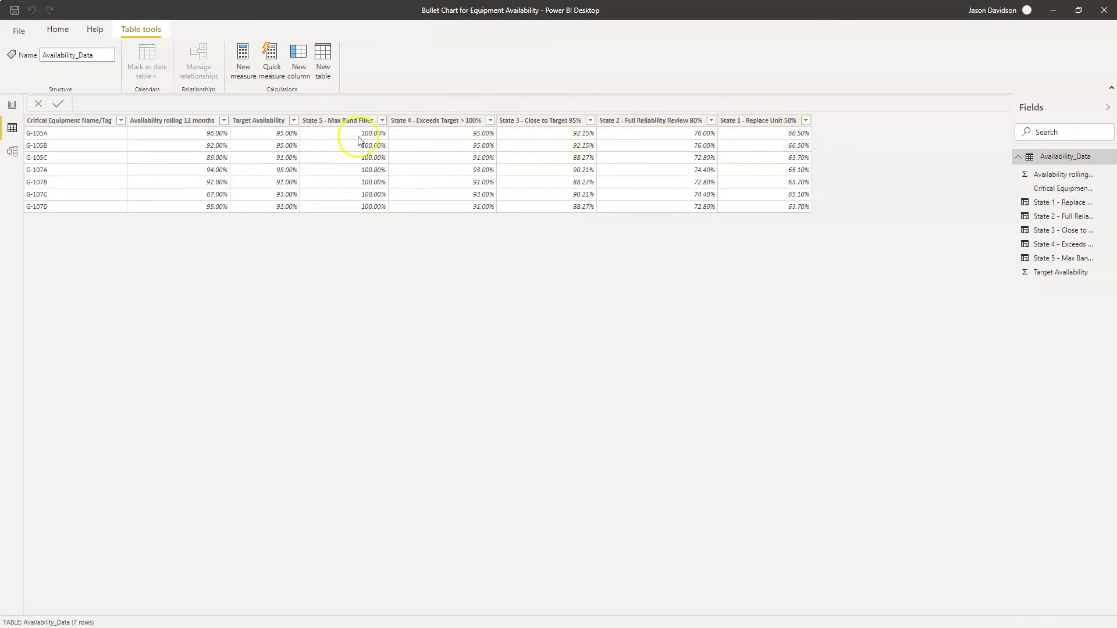
Show the State 1 - Replace Unit 50% DAX formula, Target Availability × 0.7
{"action": "left_click", "coordinate": [1046, 205]}
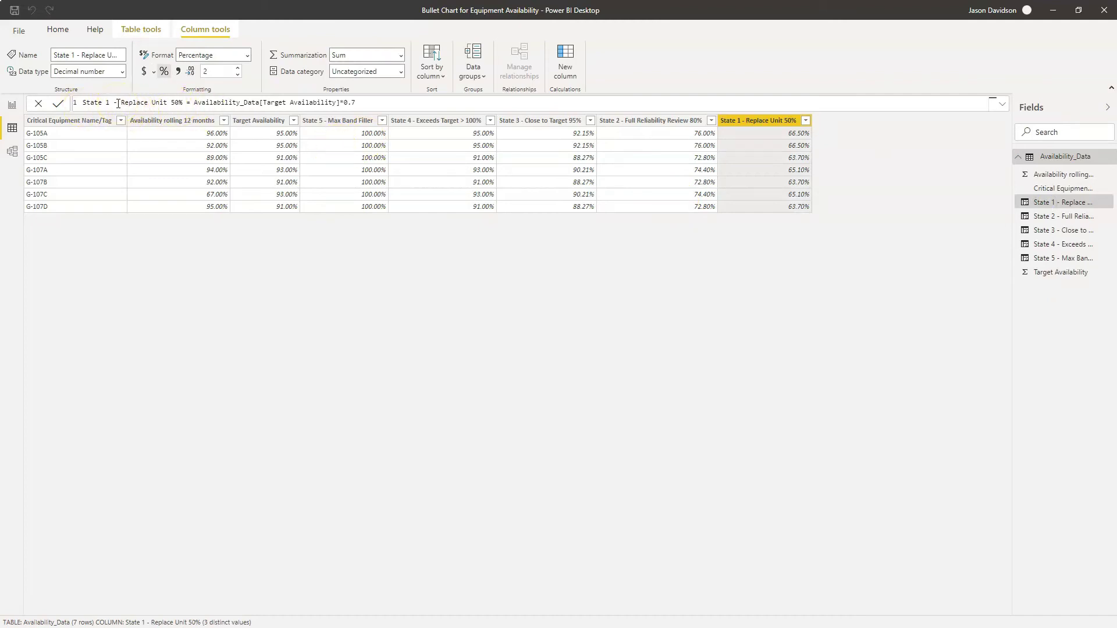
Change 50% to 70% in the formula bar so the column becomes State 1 - Replace Unit 70%
{"action": "left_click", "coordinate": [87, 105]}
{"action": "left_click", "coordinate": [175, 103]}
{"action": "key", "text": "BackSpace"}
{"action": "type", "text": "7"}
{"action": "left_click", "coordinate": [361, 103]}
Check State 2's 0.8 multiplier, then rename State 3 - Close to Target 95% to 97%
{"action": "left_click", "coordinate": [683, 121]}
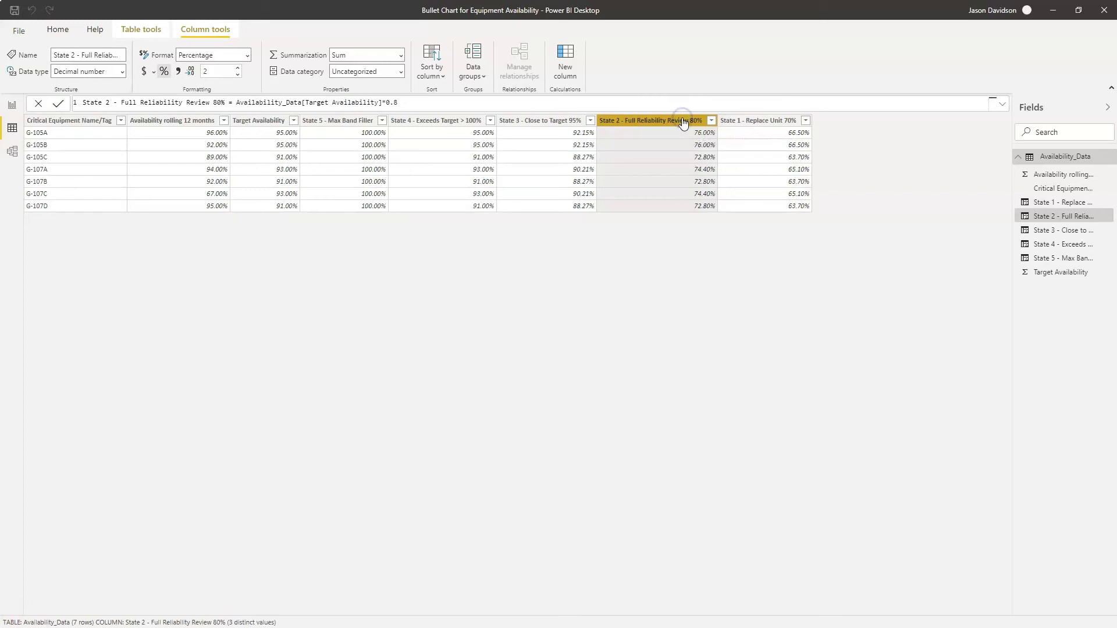
{"action": "left_click", "coordinate": [401, 103]}
{"action": "left_click", "coordinate": [531, 120]}
{"action": "left_click", "coordinate": [380, 103]}
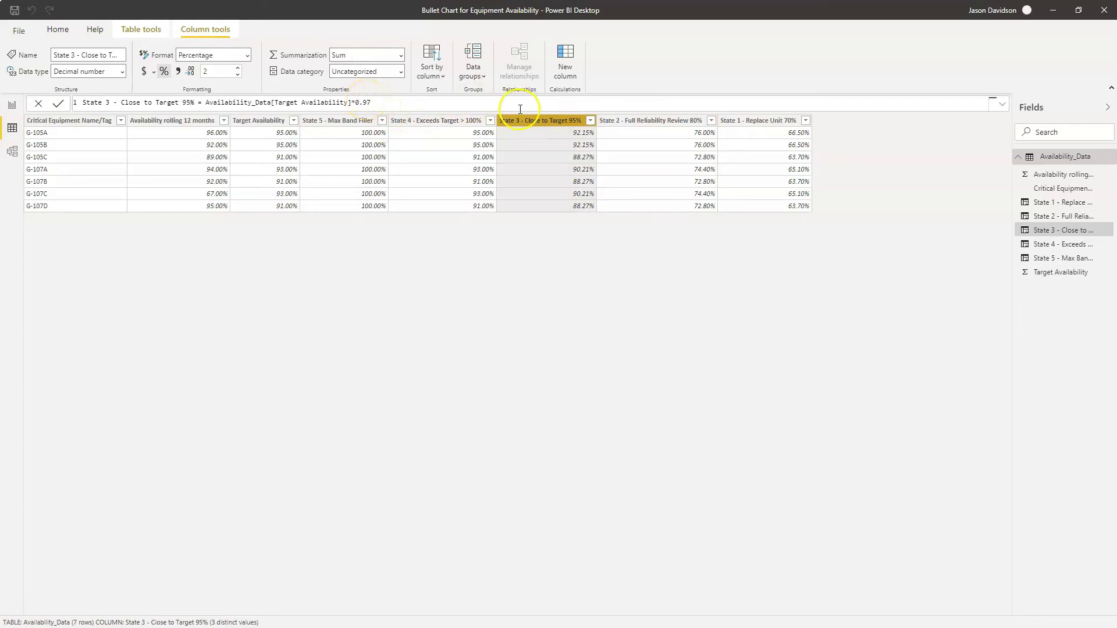
{"action": "left_click", "coordinate": [191, 104]}
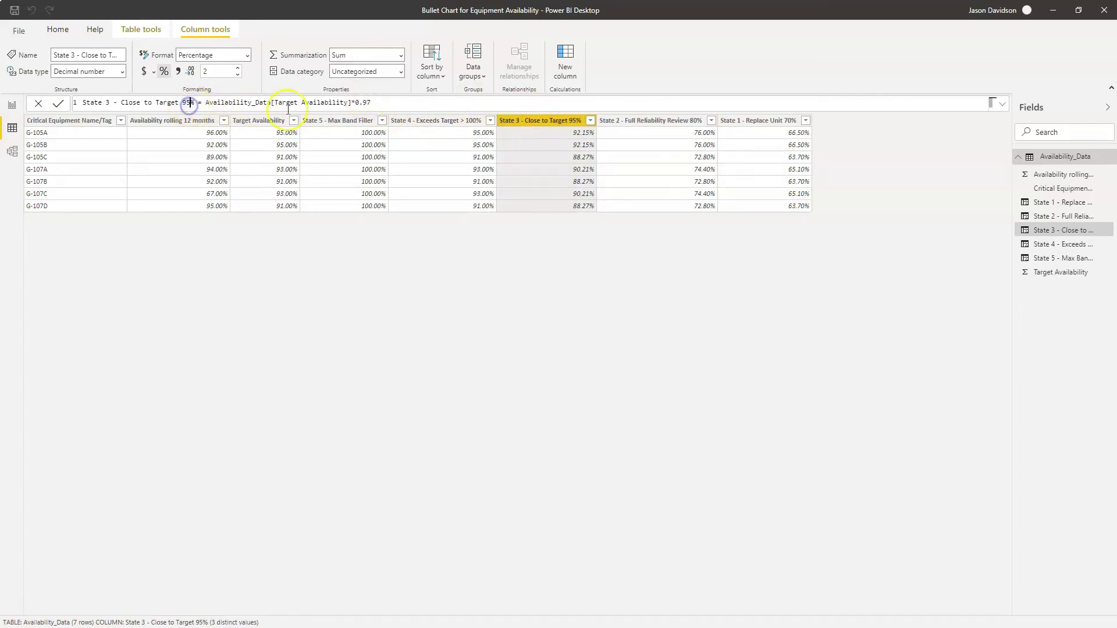
{"action": "key", "text": "BackSpace"}
{"action": "type", "text": "7"}
{"action": "left_click", "coordinate": [421, 121]}
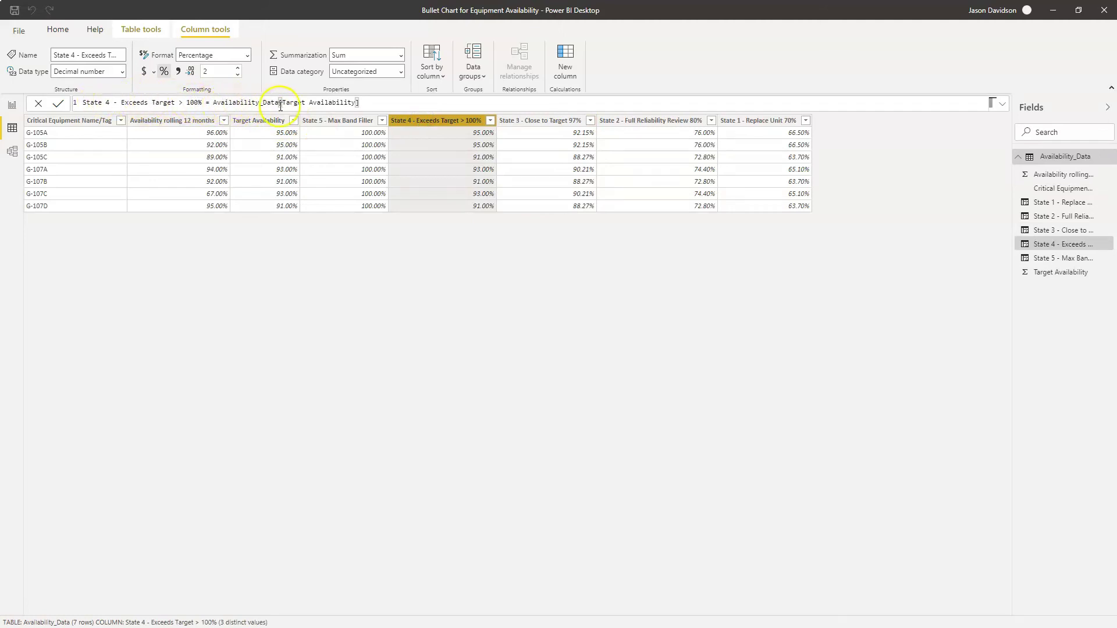
Inspect the State 5 - Max Band Filler formula, a constant 1, then return to the report
{"action": "left_click", "coordinate": [348, 122]}
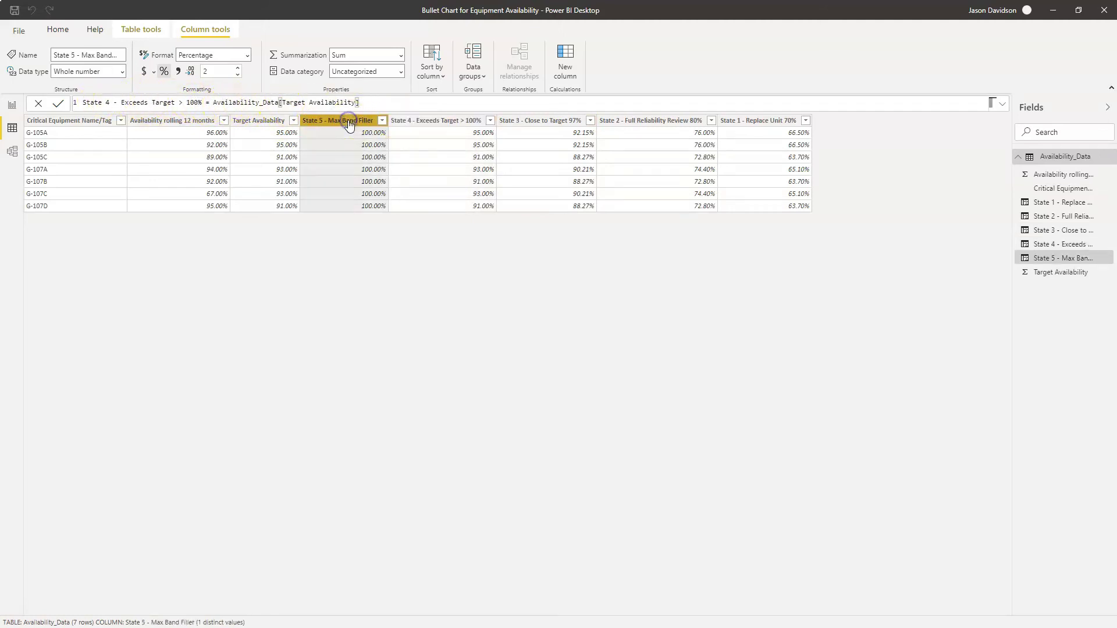
{"action": "left_click", "coordinate": [192, 102]}
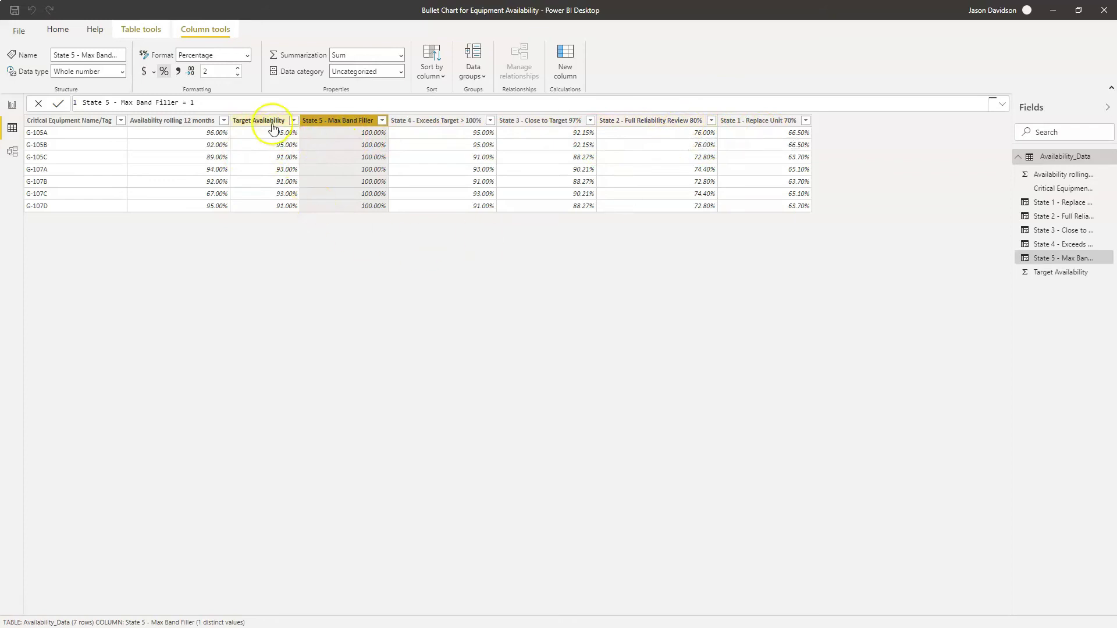
{"action": "left_click", "coordinate": [11, 106]}
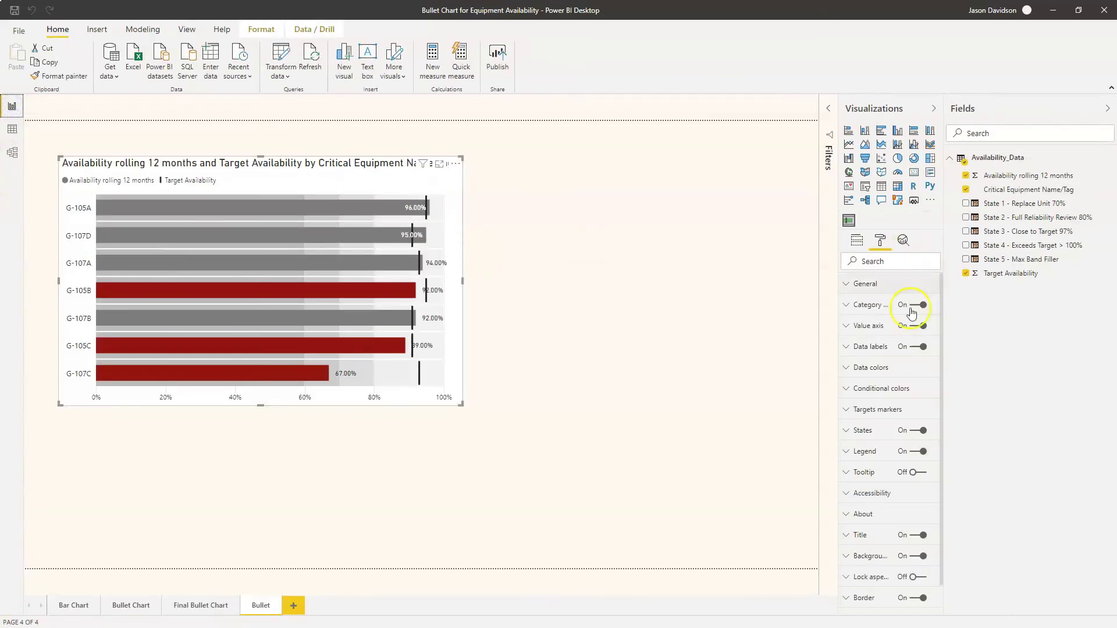
Drag State 1 - Replace Unit 70% into the bullet chart's States well
{"action": "left_click", "coordinate": [857, 240]}
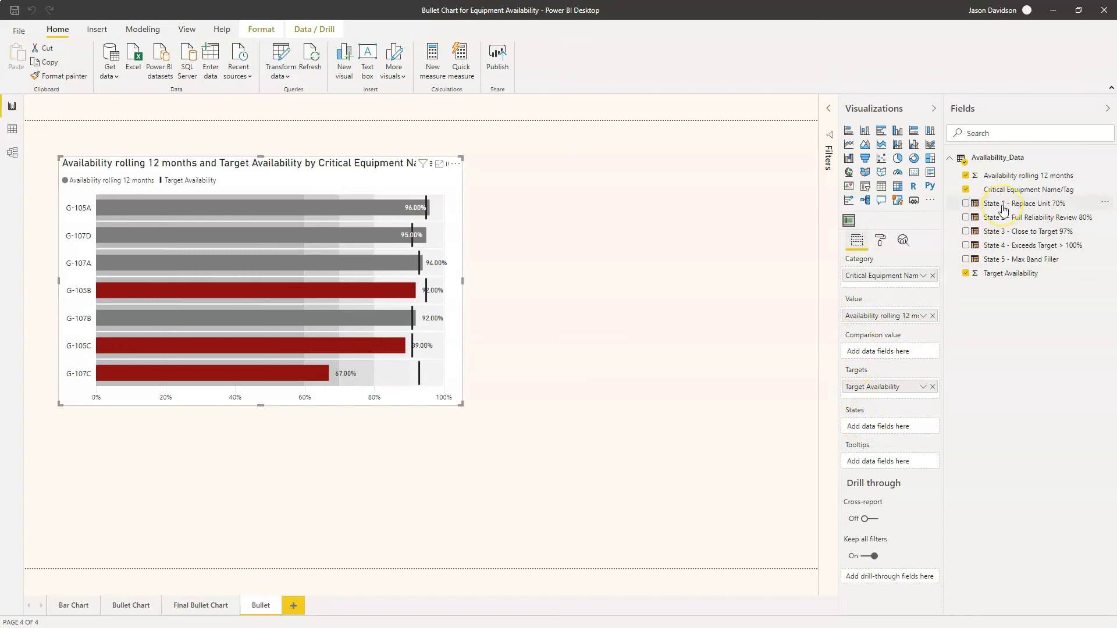
{"action": "left_click_drag", "start_coordinate": [1004, 207], "coordinate": [881, 430]}
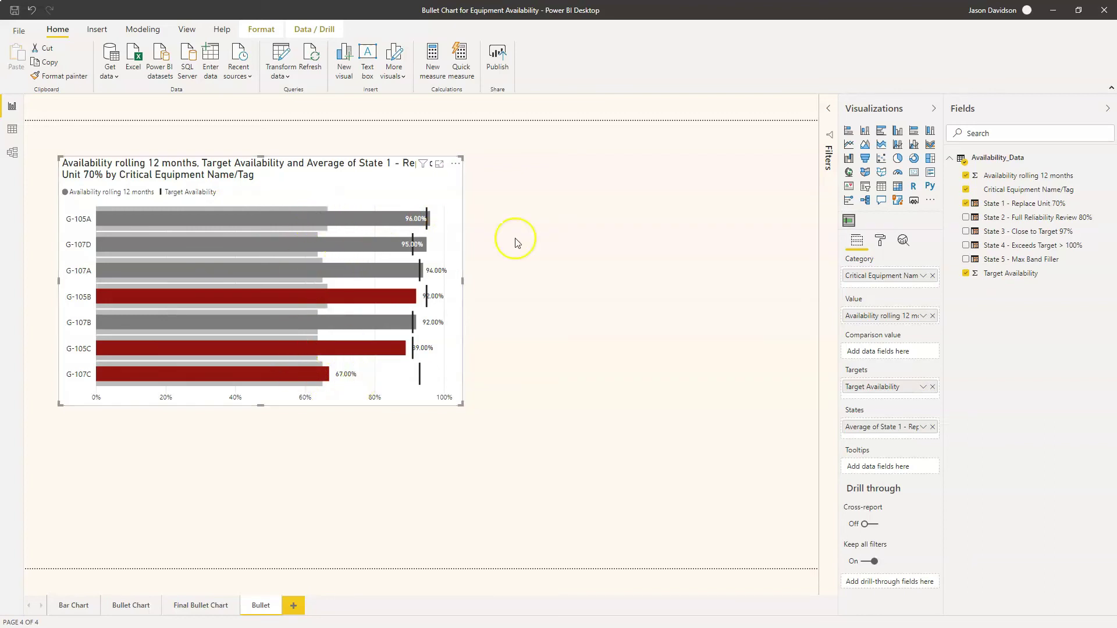
Add State 2 (80%), State 3 (97%), State 4 (>100%) and State 5 Max Band Filler to States
{"action": "left_click_drag", "start_coordinate": [1003, 220], "coordinate": [901, 435]}
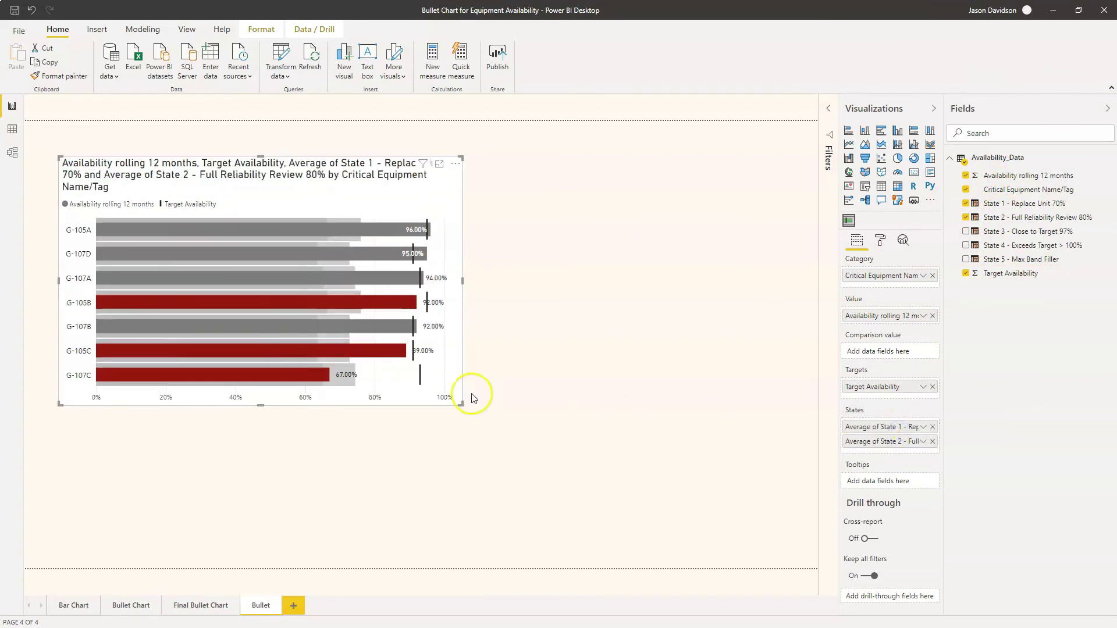
{"action": "left_click_drag", "start_coordinate": [1006, 234], "coordinate": [913, 455]}
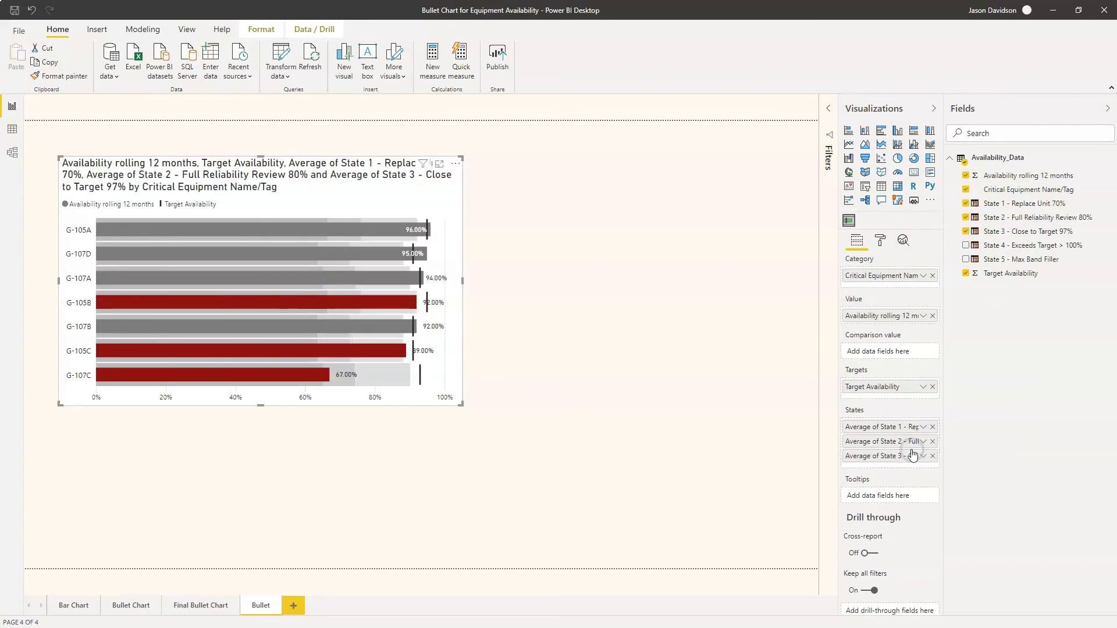
{"action": "left_click_drag", "start_coordinate": [1004, 246], "coordinate": [909, 465]}
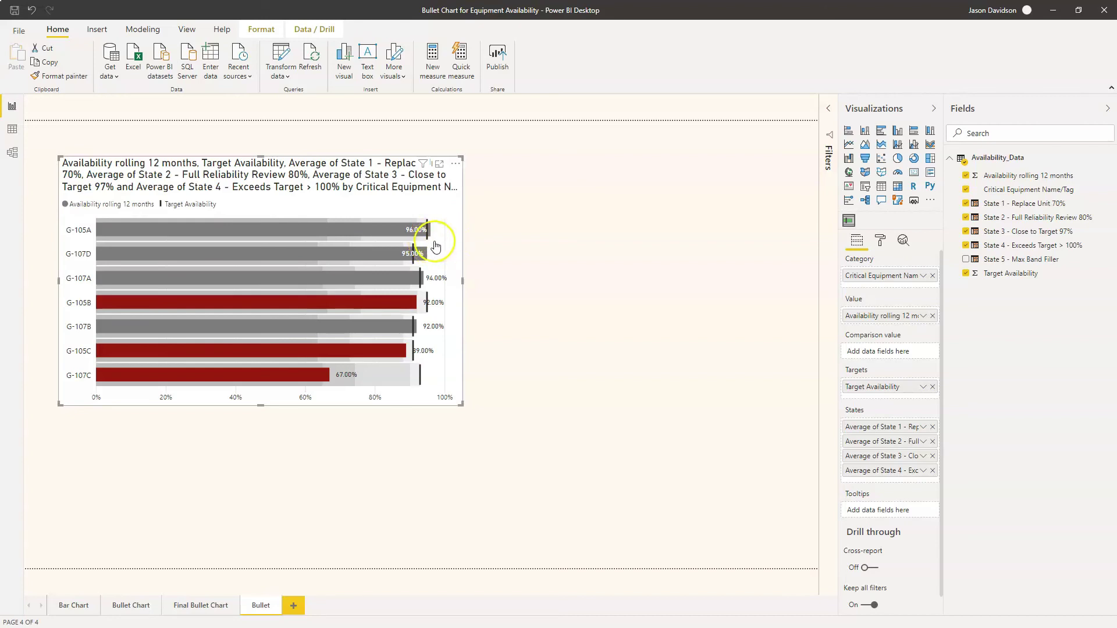
{"action": "left_click", "coordinate": [1005, 260]}
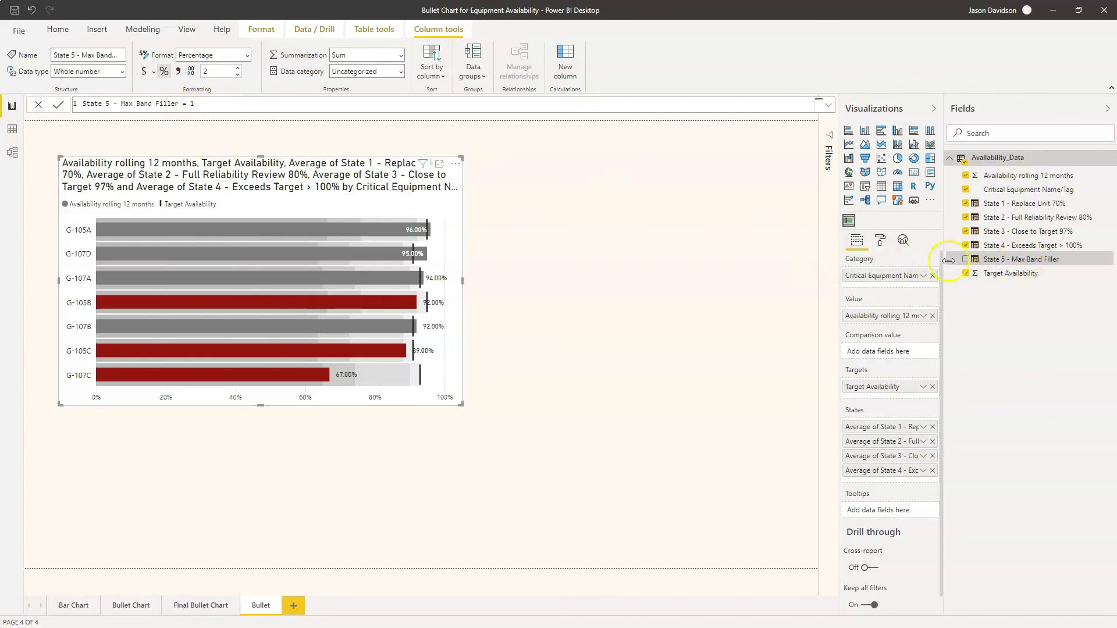
{"action": "left_click_drag", "start_coordinate": [996, 266], "coordinate": [895, 483]}
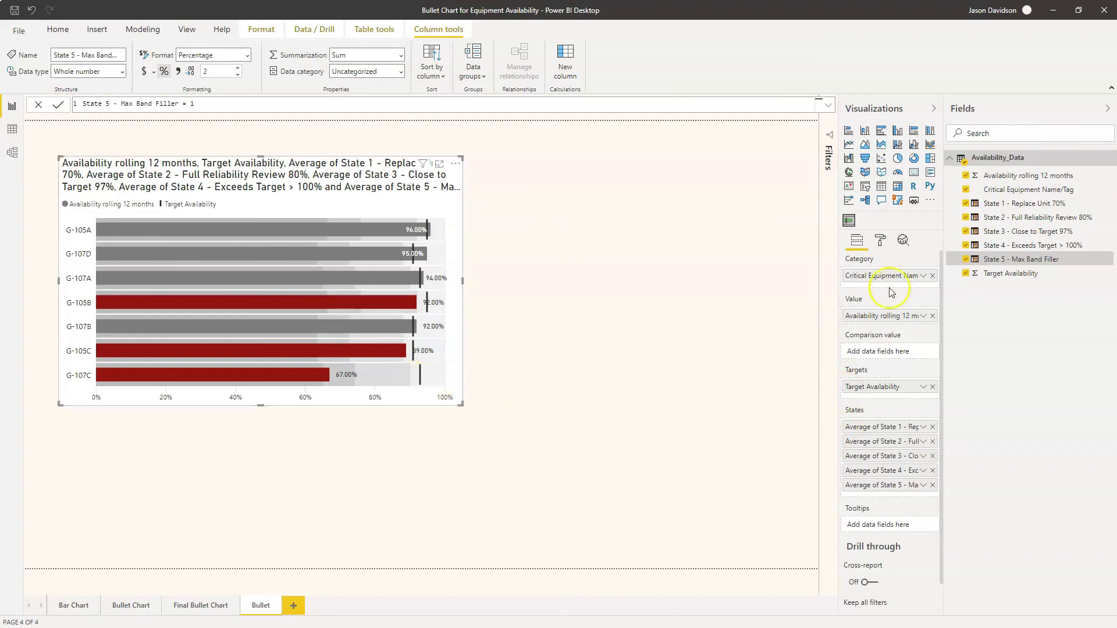
{"action": "left_click", "coordinate": [880, 242]}
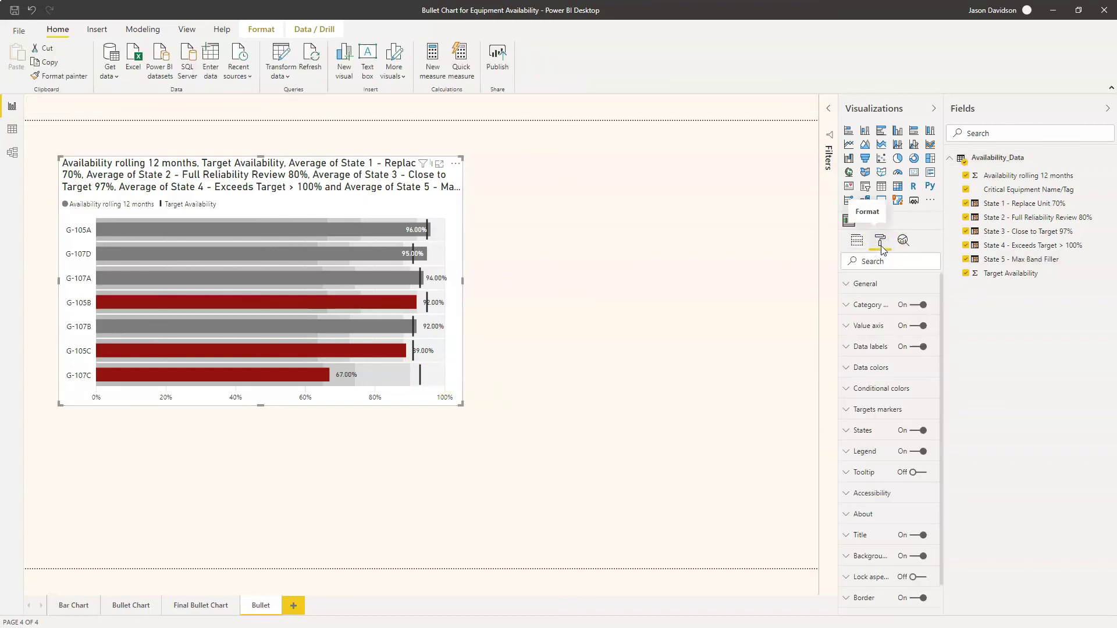
Expand the States format settings, try teal for State 5, then revert it to default
{"action": "left_click", "coordinate": [842, 430]}
{"action": "left_click_drag", "start_coordinate": [943, 363], "coordinate": [943, 514]}
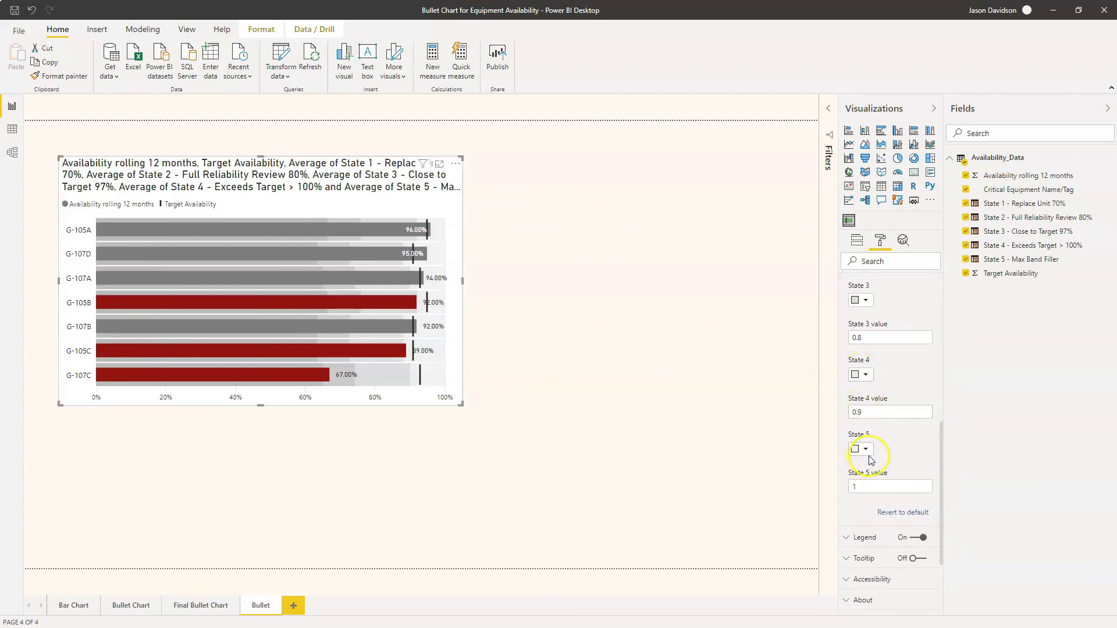
{"action": "left_click", "coordinate": [868, 449]}
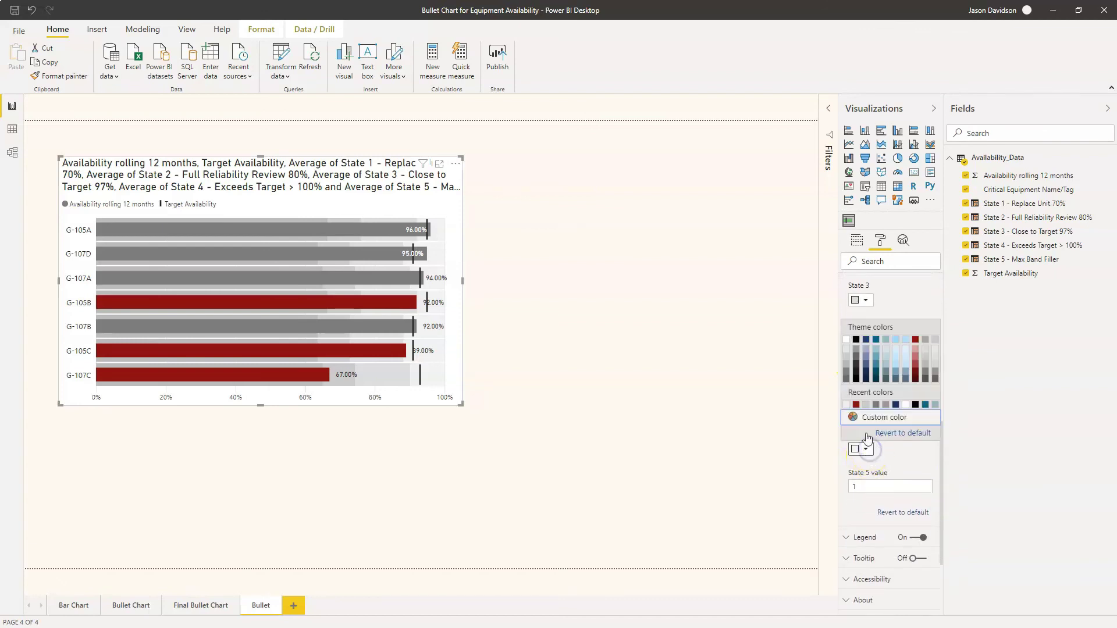
{"action": "left_click", "coordinate": [926, 405]}
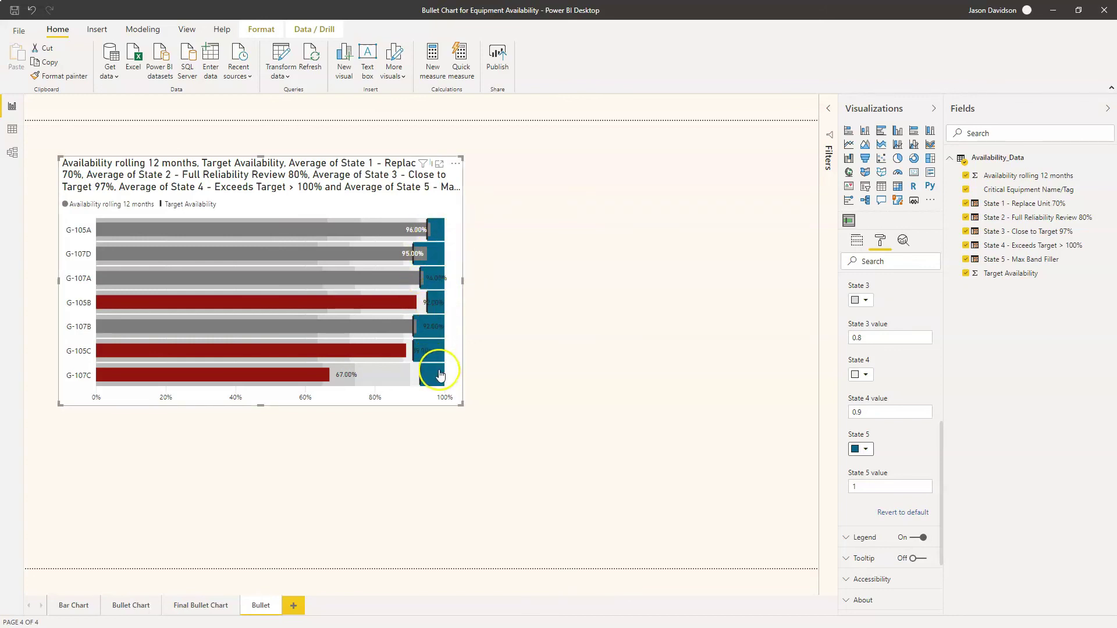
{"action": "left_click", "coordinate": [866, 451]}
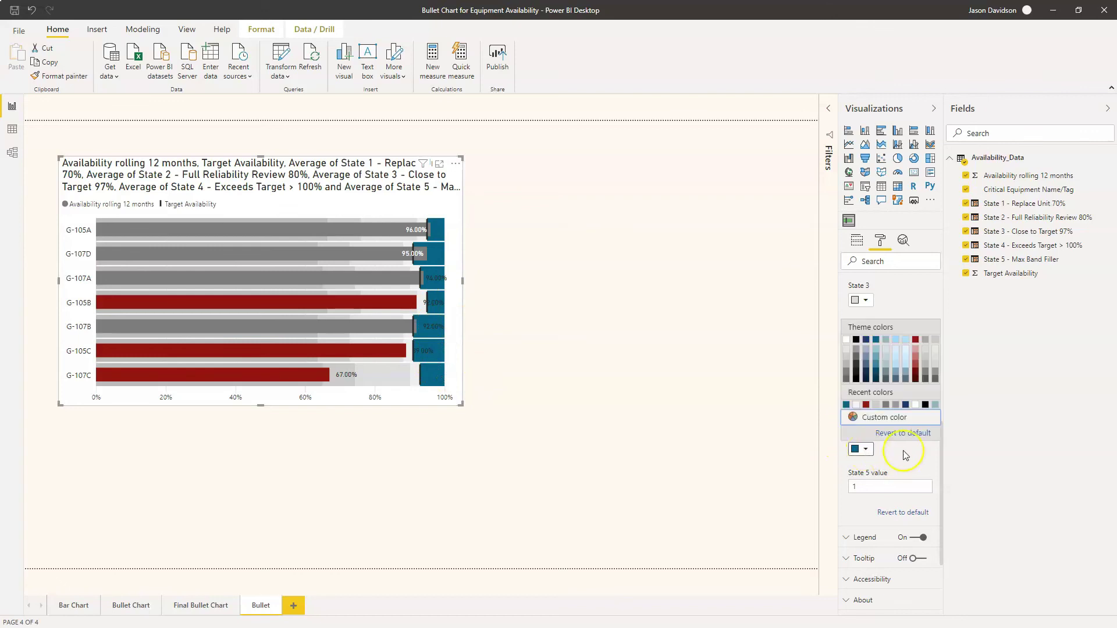
{"action": "left_click", "coordinate": [898, 435]}
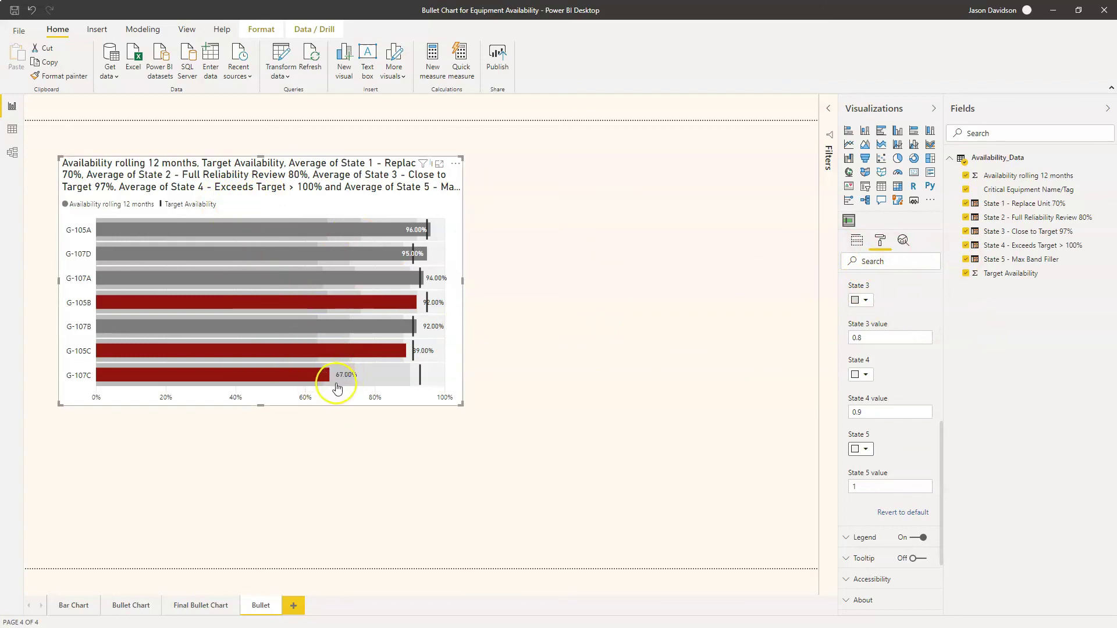
Show the State 2 - Full Reliability Review 80% formula, Target Availability × 0.8
{"action": "left_click", "coordinate": [1019, 221]}
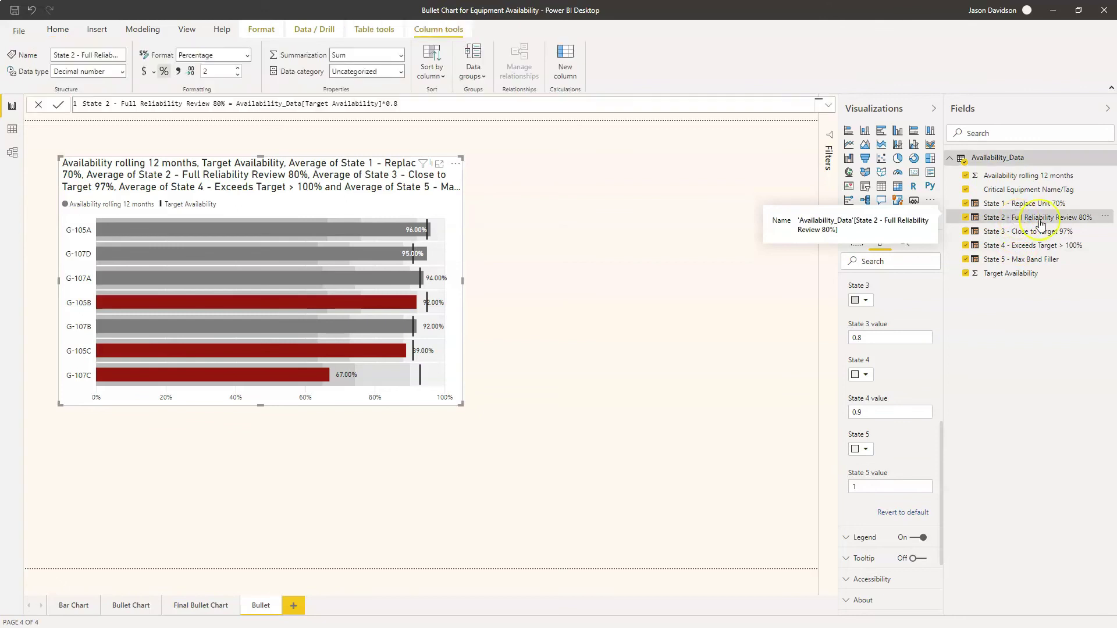